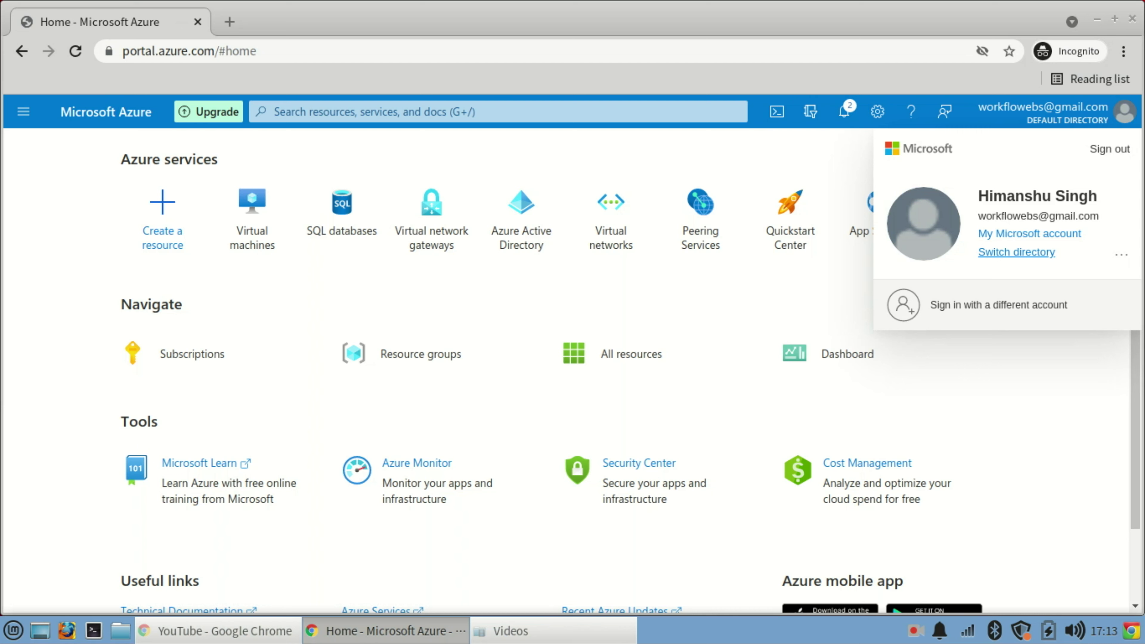
- Review the upgrade page for moving the trial subscription to pay-as-you-go pricing, and close it without upgrading
{"action": "left_click", "coordinate": [1032, 397]}
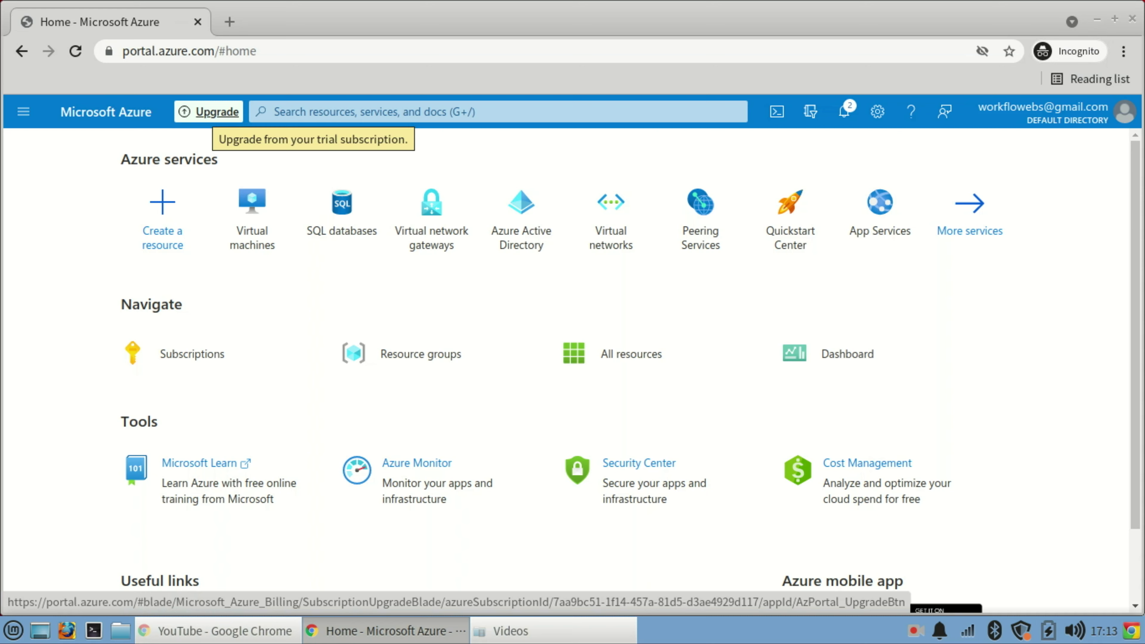
{"action": "left_click", "coordinate": [212, 112]}
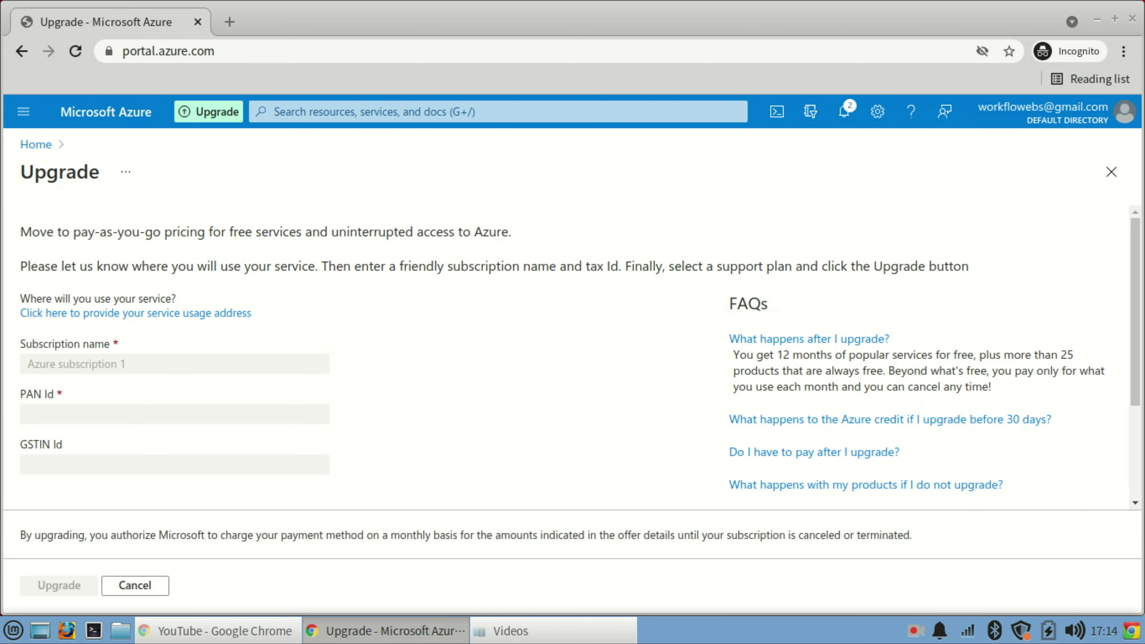
{"action": "scroll", "coordinate": [581, 353], "scroll_direction": "down", "scroll_amount": 1}
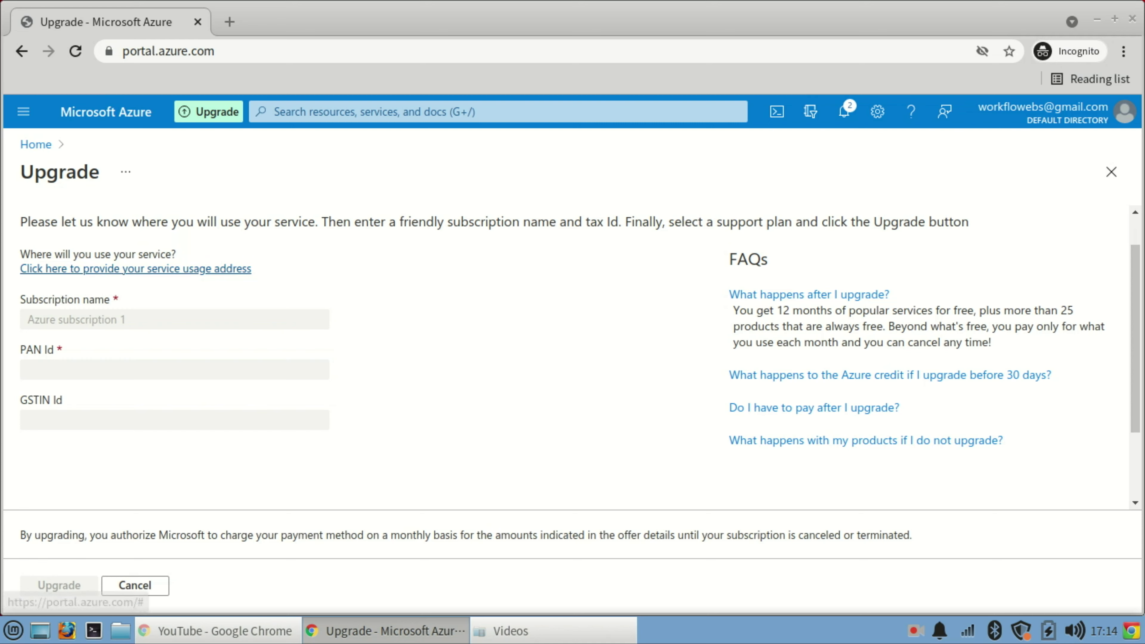
{"action": "scroll", "coordinate": [580, 350], "scroll_direction": "down", "scroll_amount": 2}
{"action": "scroll", "coordinate": [581, 350], "scroll_direction": "up", "scroll_amount": 3}
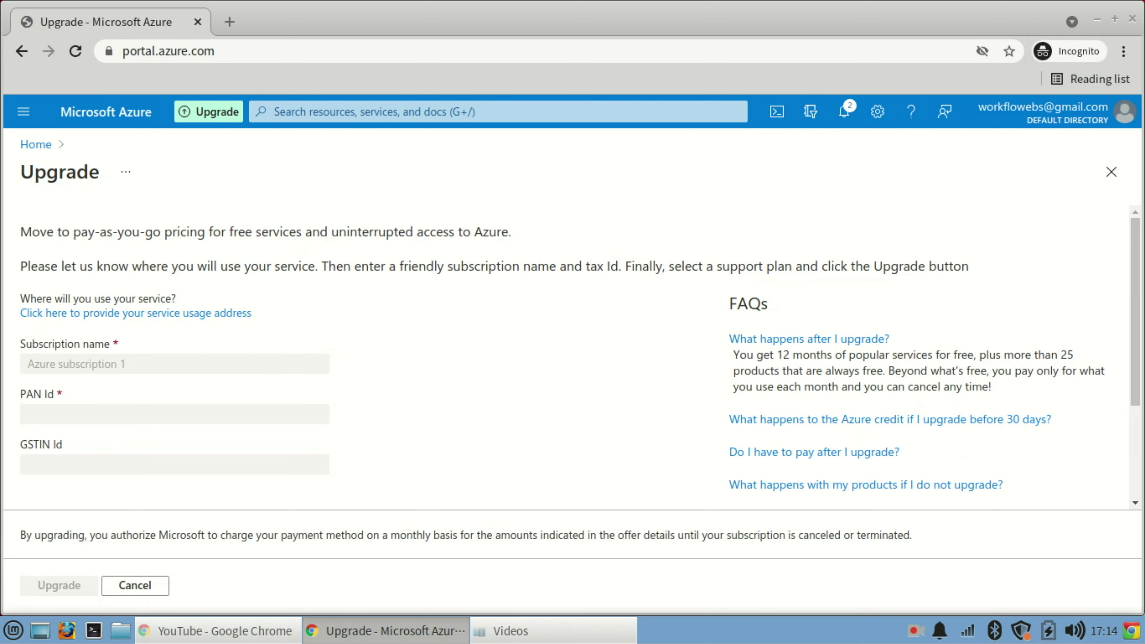
{"action": "left_click", "coordinate": [1112, 171]}
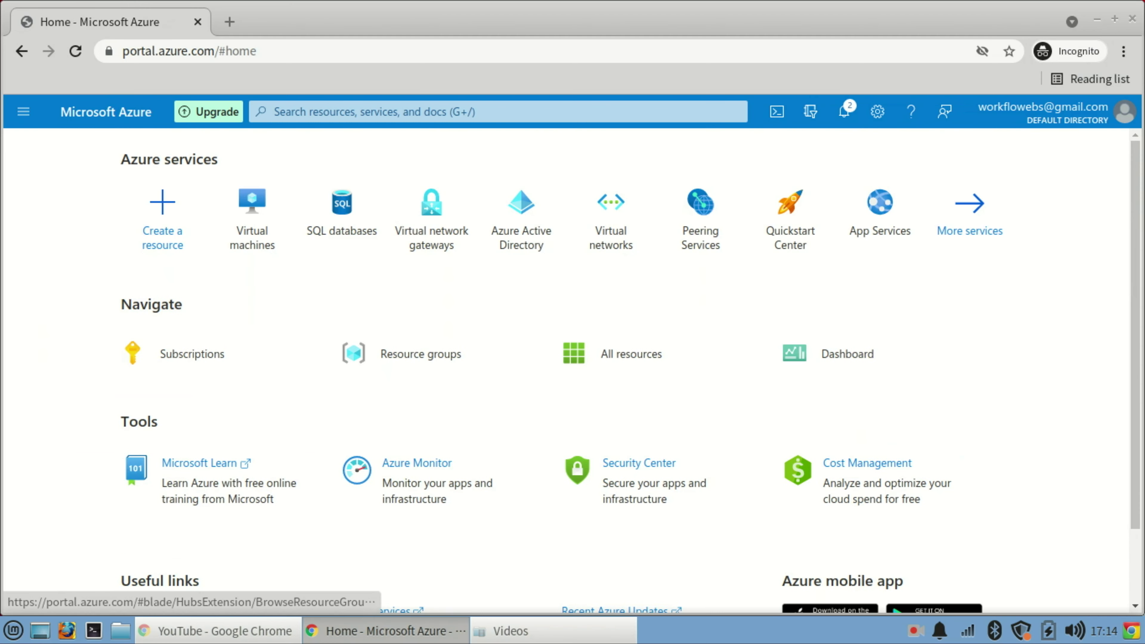
- Search the portal's resources, services and docs for "linux", and clear the search
{"action": "left_click", "coordinate": [274, 112]}
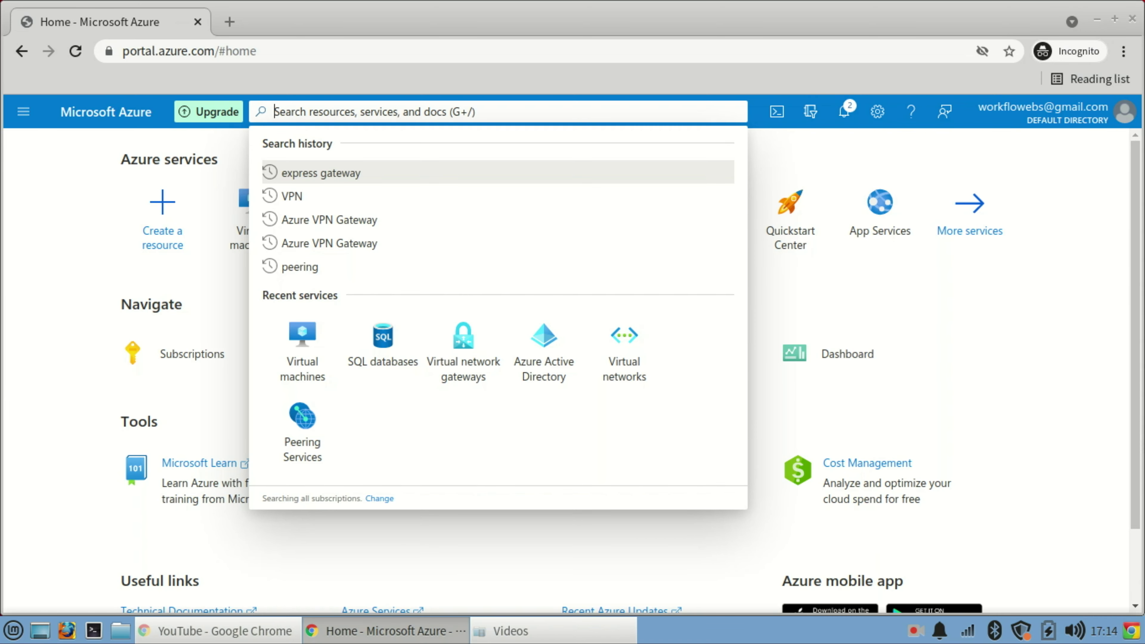
{"action": "type", "text": "linux"}
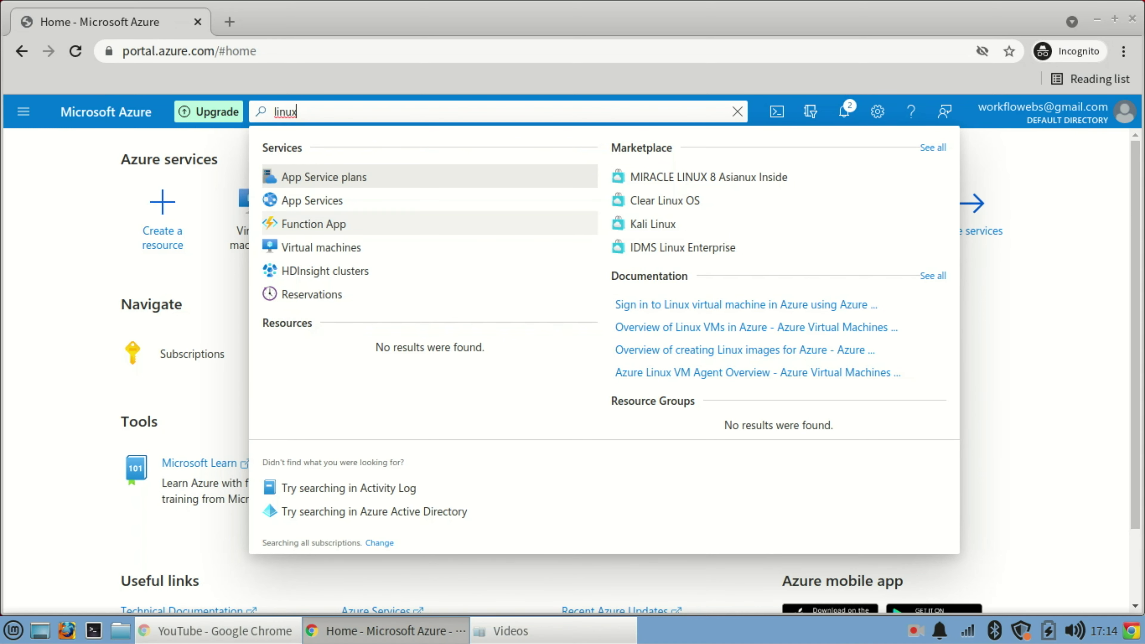
{"action": "key", "text": "ctrl+a"}
{"action": "key", "text": "BackSpace"}
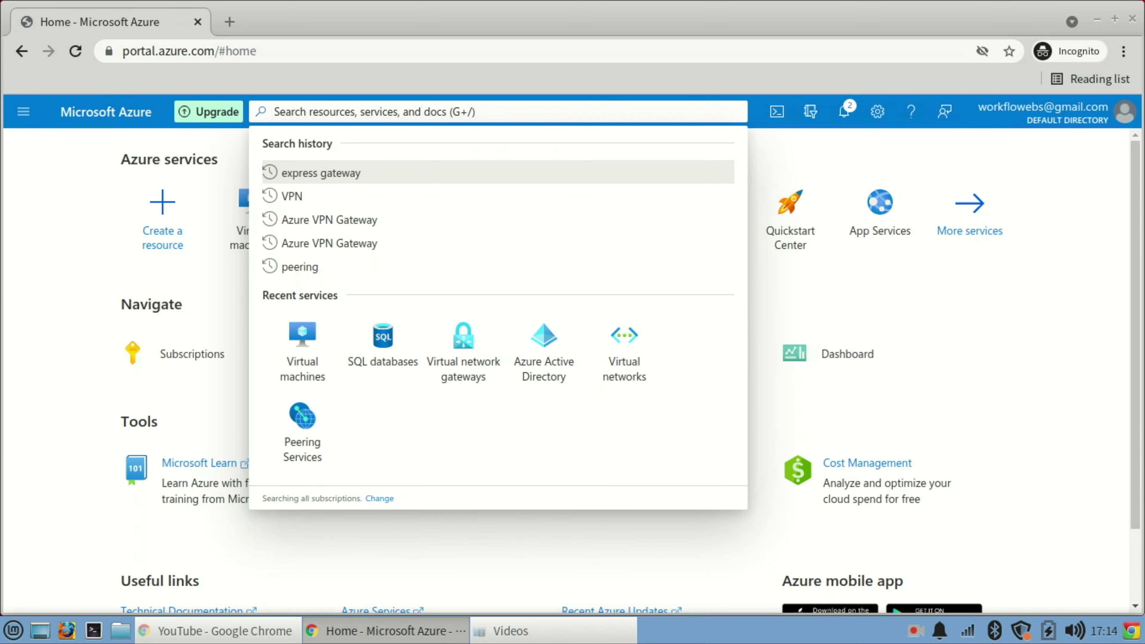
{"action": "left_click", "coordinate": [806, 156]}
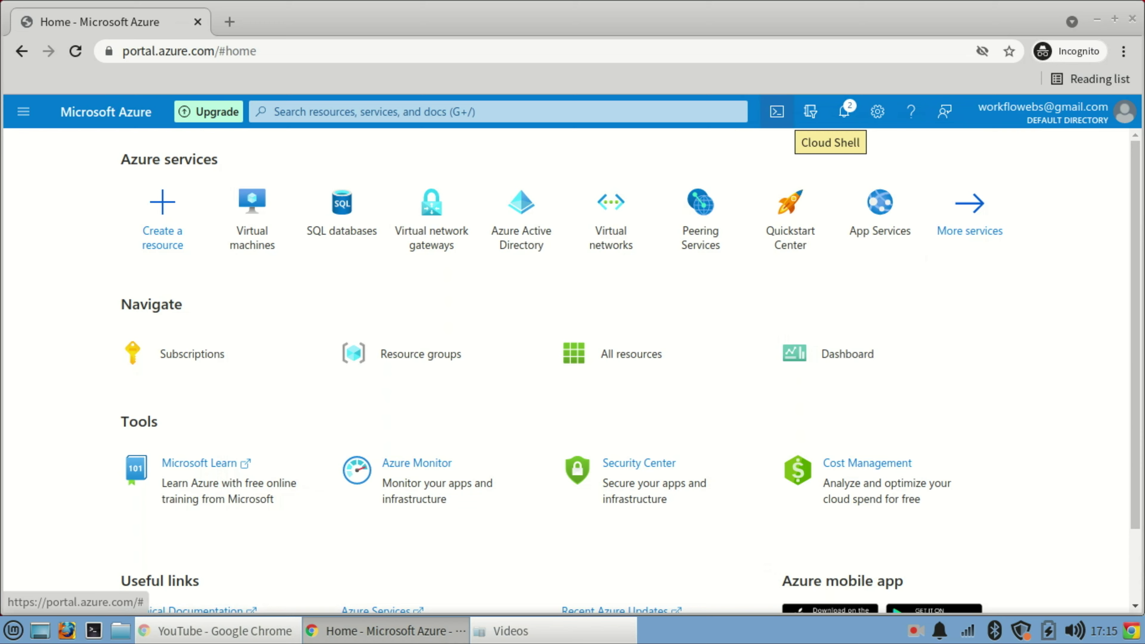
- Open Cloud Shell with the Bash environment, and close the storage setup without creating storage
{"action": "left_click", "coordinate": [776, 111]}
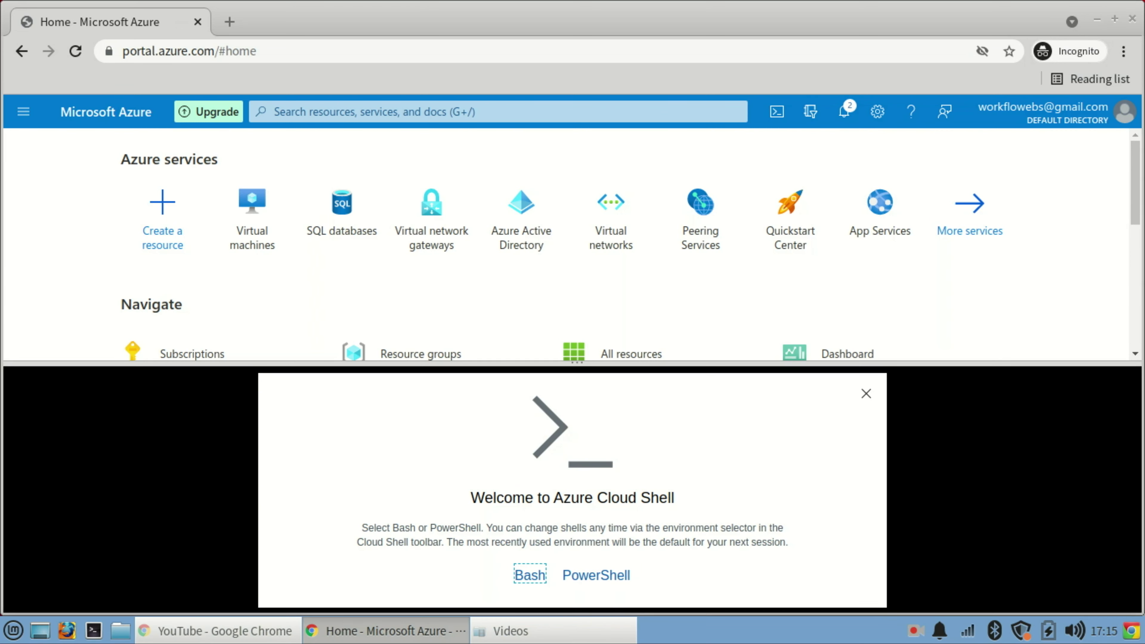
{"action": "left_click", "coordinate": [530, 574]}
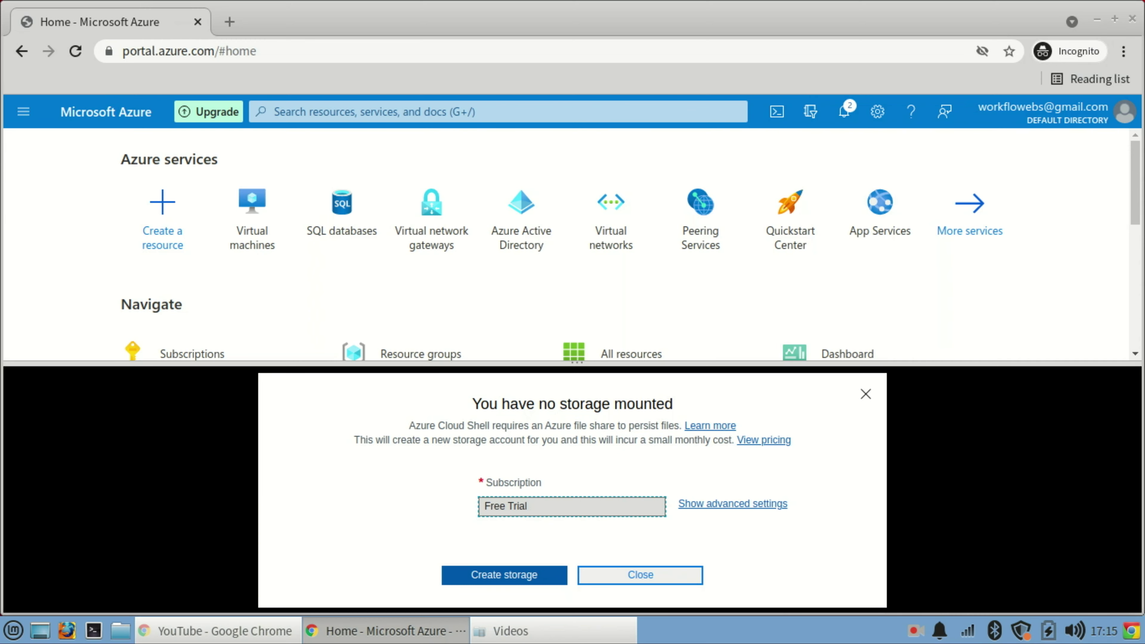
{"action": "left_click", "coordinate": [640, 575]}
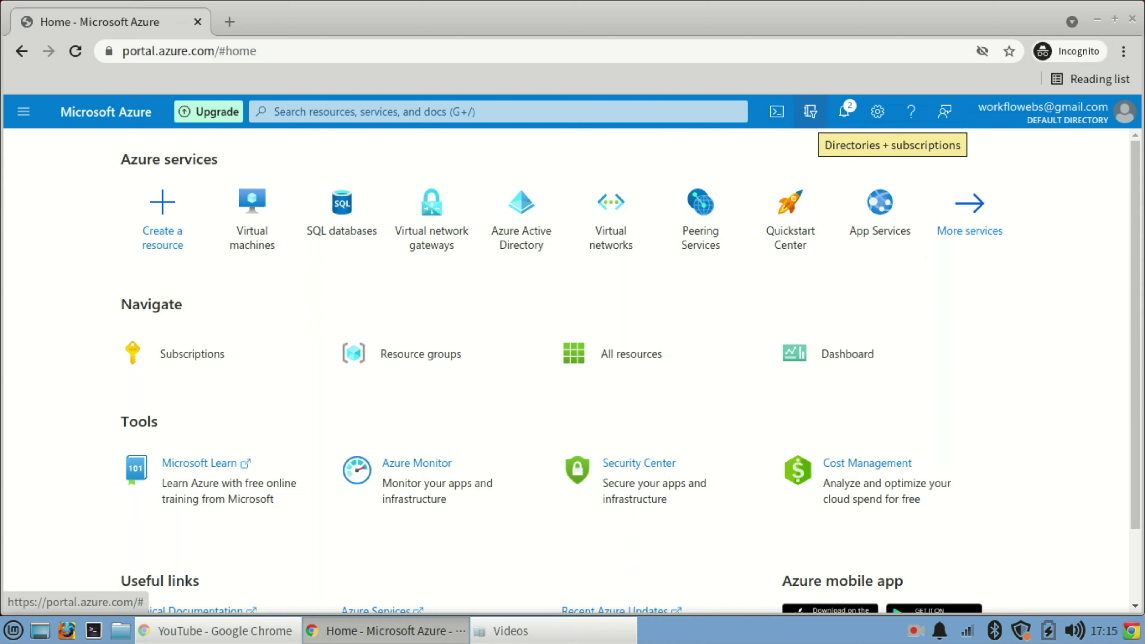
- Open the Directories + subscriptions portal settings and highlight the page heading
{"action": "left_click", "coordinate": [810, 111]}
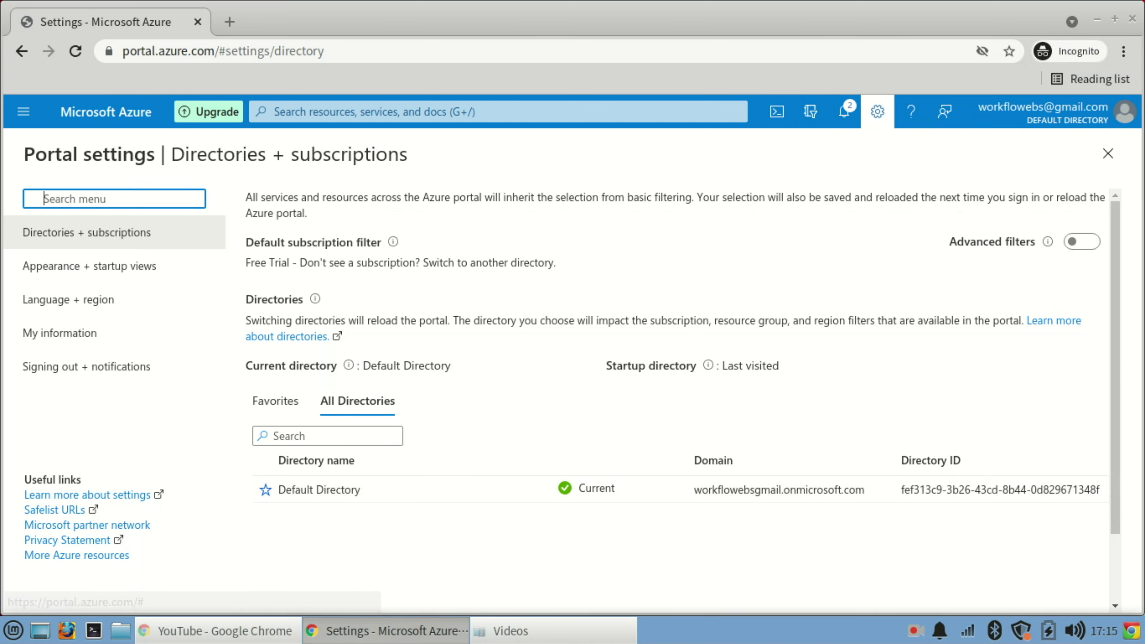
{"action": "left_click_drag", "start_coordinate": [24, 154], "coordinate": [407, 154]}
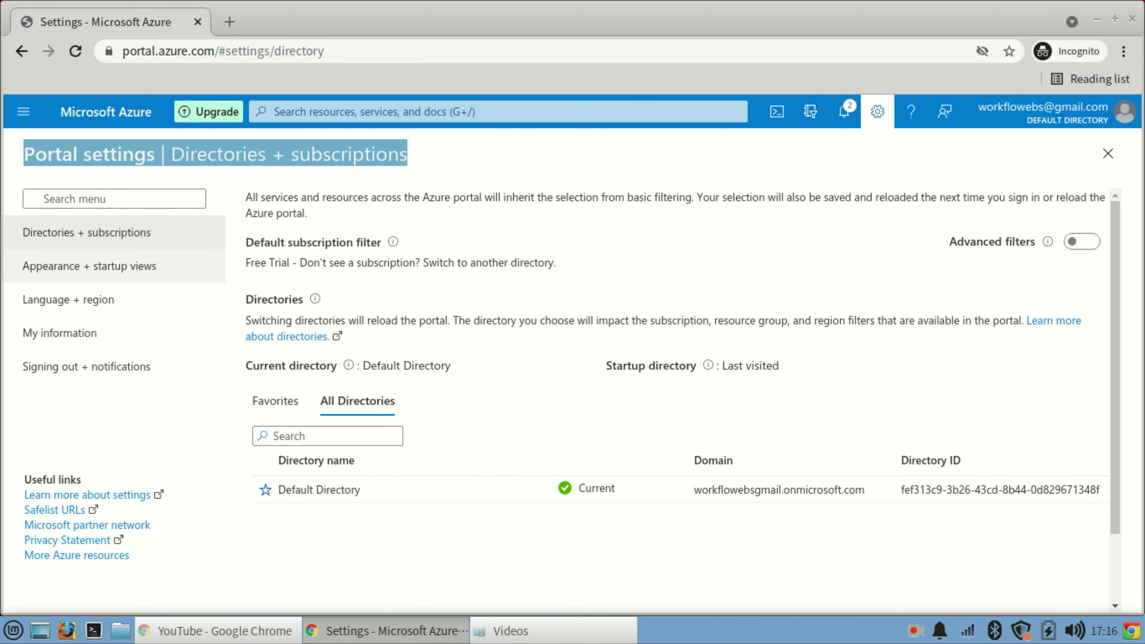
- Look through the portal notifications from first to last, and close them
{"action": "left_click", "coordinate": [843, 111]}
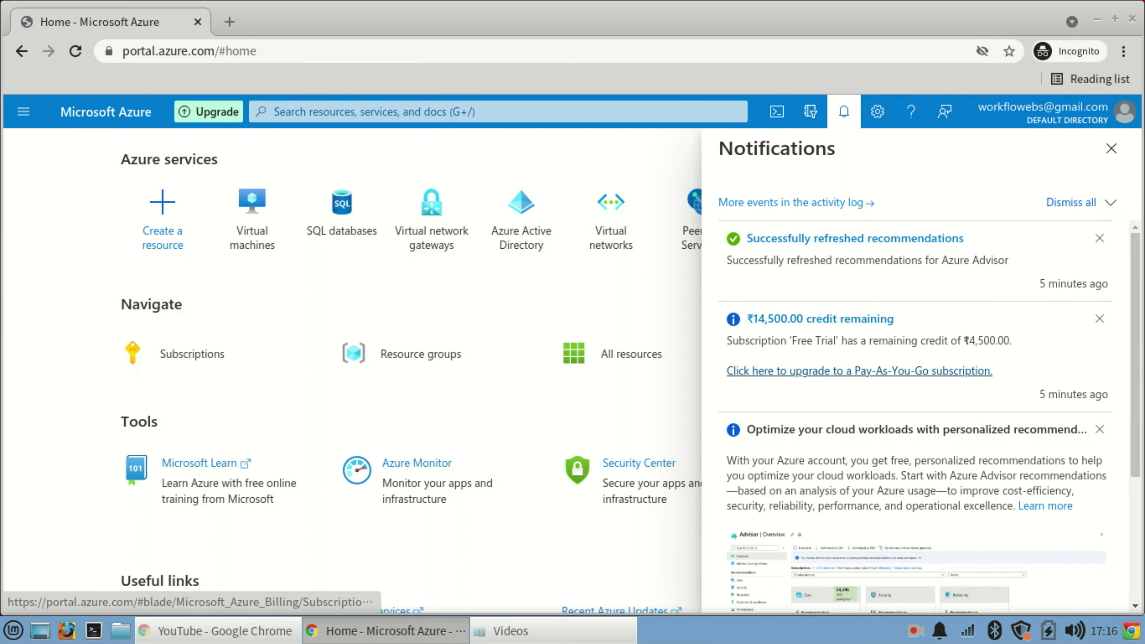
{"action": "scroll", "coordinate": [915, 415], "scroll_direction": "down", "scroll_amount": 4}
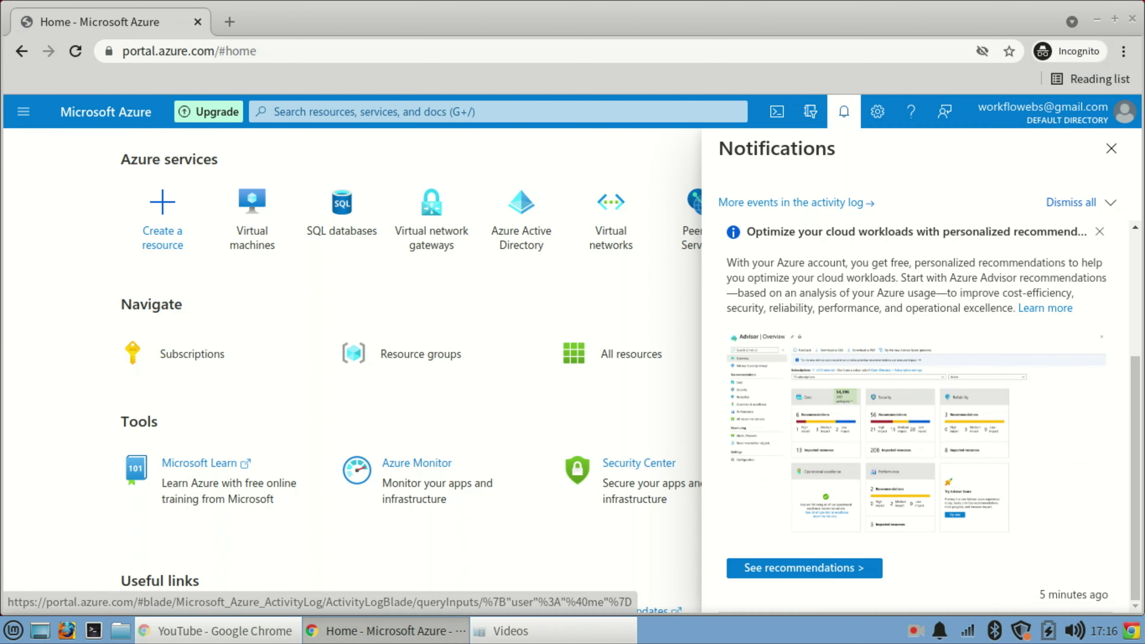
{"action": "scroll", "coordinate": [916, 415], "scroll_direction": "up", "scroll_amount": 4}
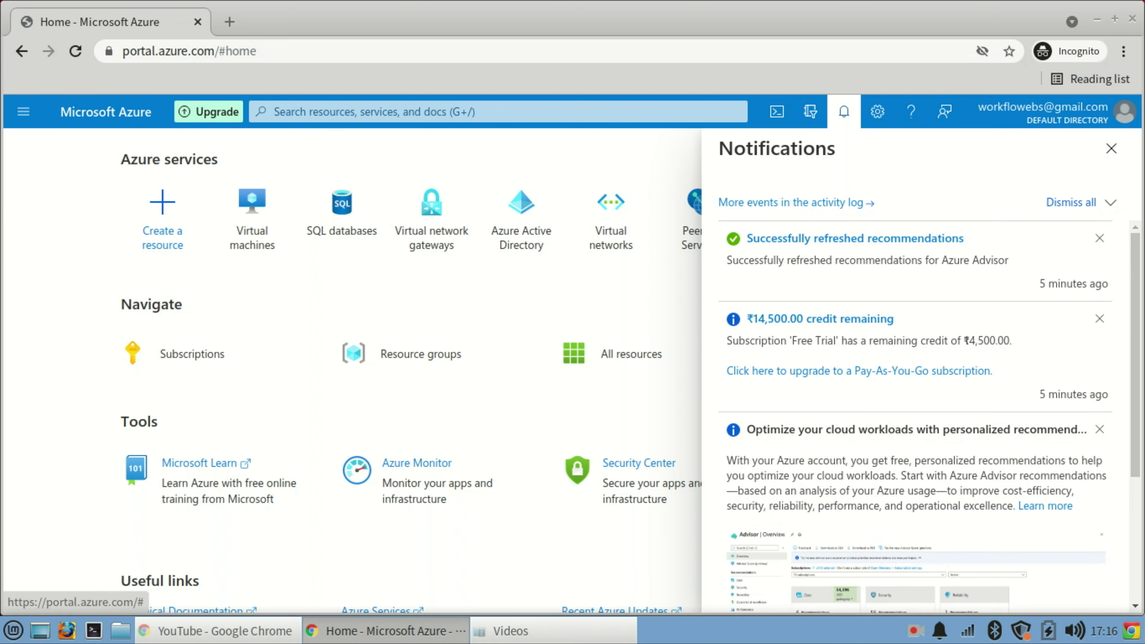
{"action": "left_click", "coordinate": [1111, 148]}
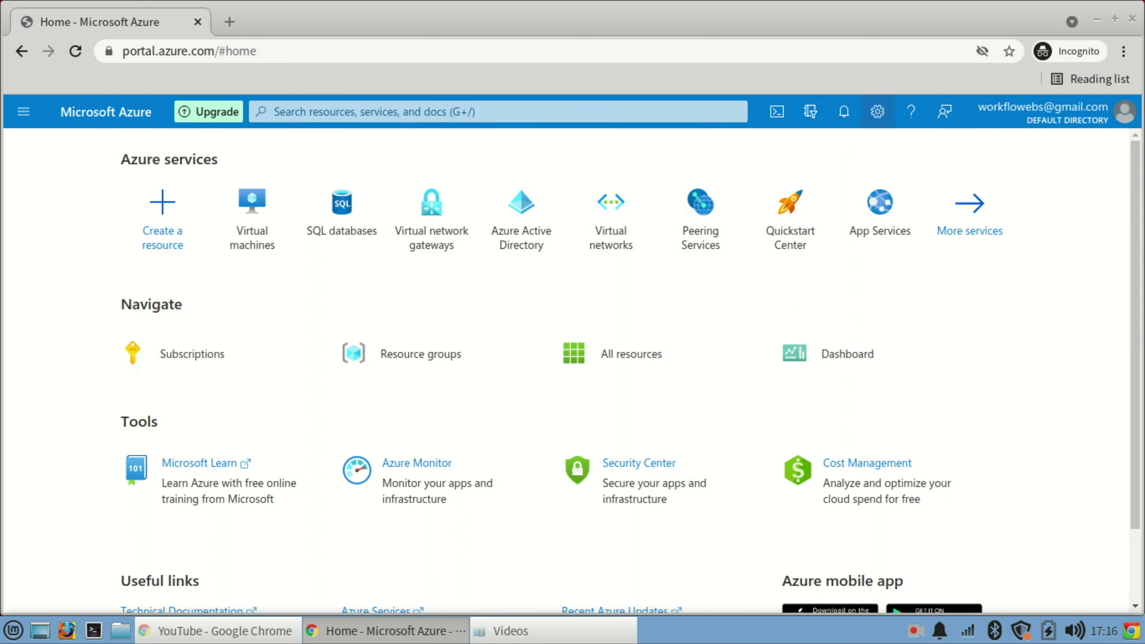
- Open the Appearance + startup views portal settings, and try the Docked menu behavior before reselecting Flyout
{"action": "left_click", "coordinate": [877, 111]}
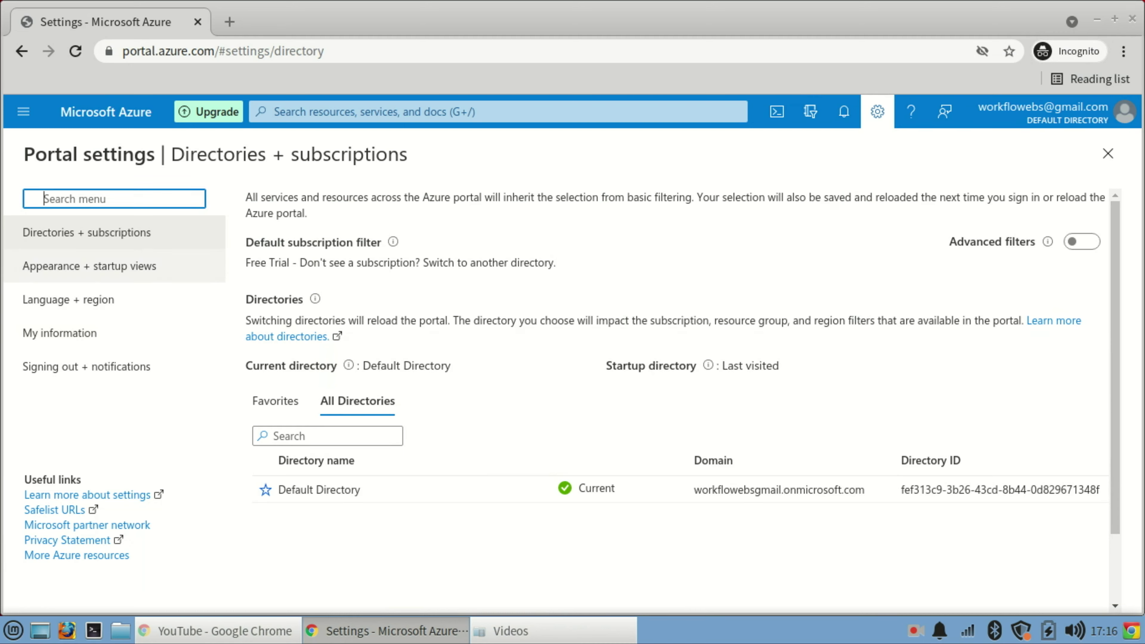
{"action": "left_click", "coordinate": [89, 266]}
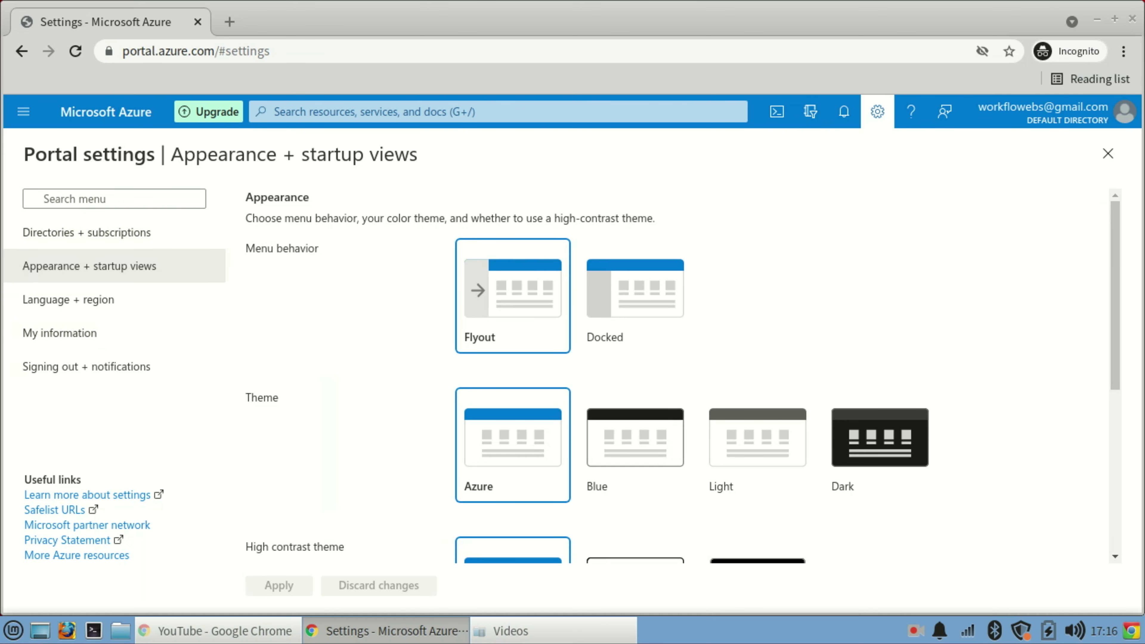
{"action": "left_click", "coordinate": [635, 296]}
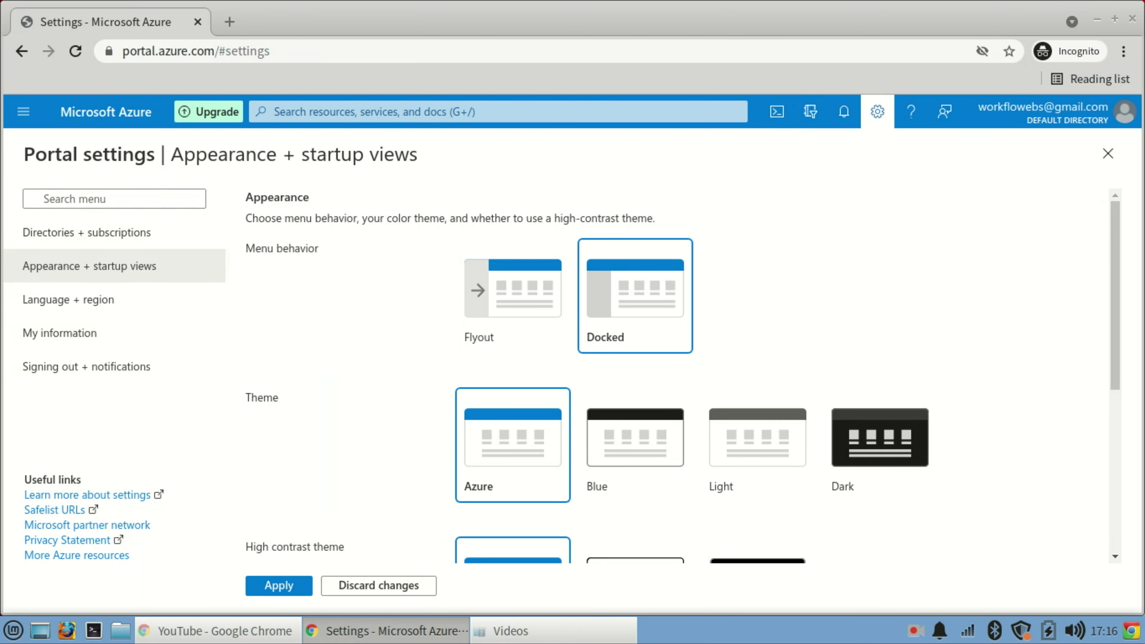
{"action": "left_click", "coordinate": [512, 296]}
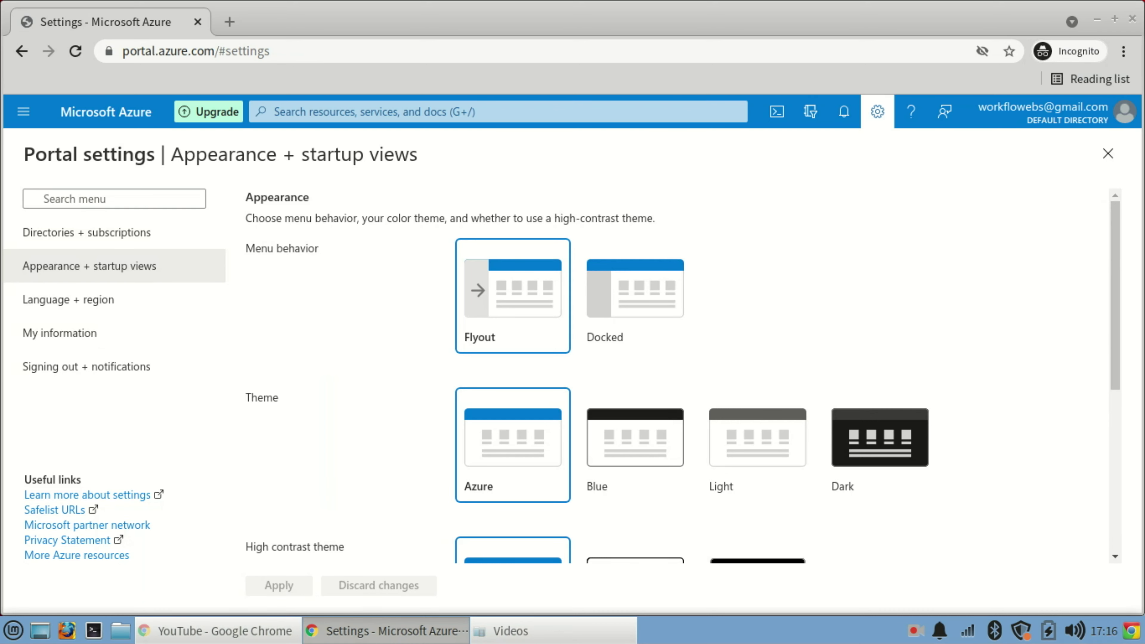
- Set the portal theme to Dark, look over the high contrast and startup page options, and apply the change
{"action": "scroll", "coordinate": [757, 356], "scroll_direction": "down", "scroll_amount": 2}
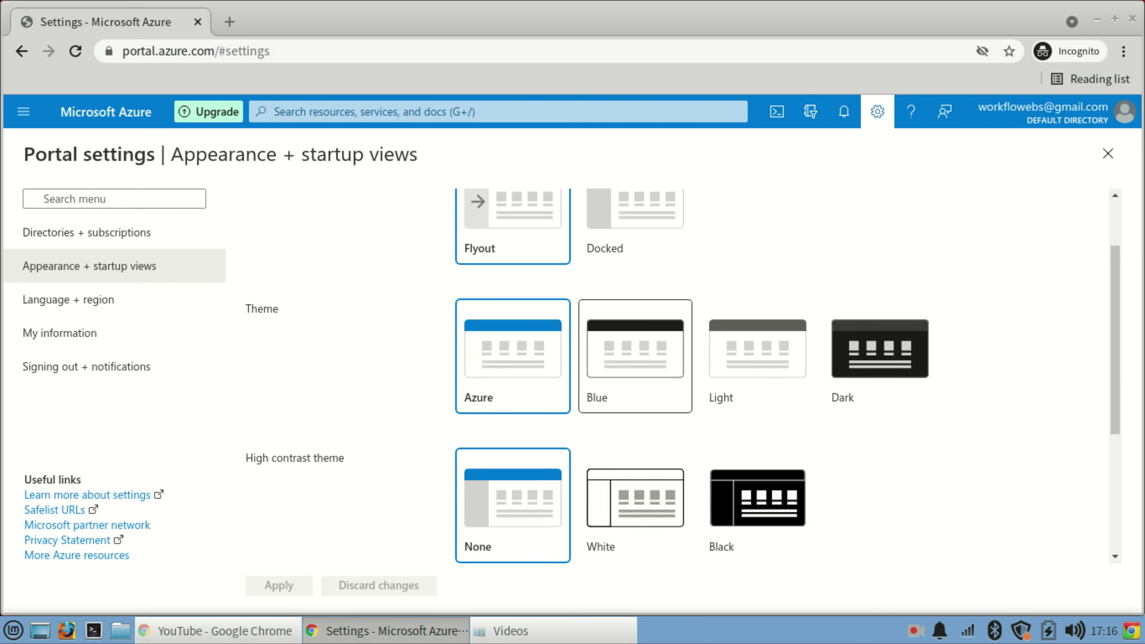
{"action": "left_click", "coordinate": [635, 356]}
{"action": "left_click", "coordinate": [879, 356]}
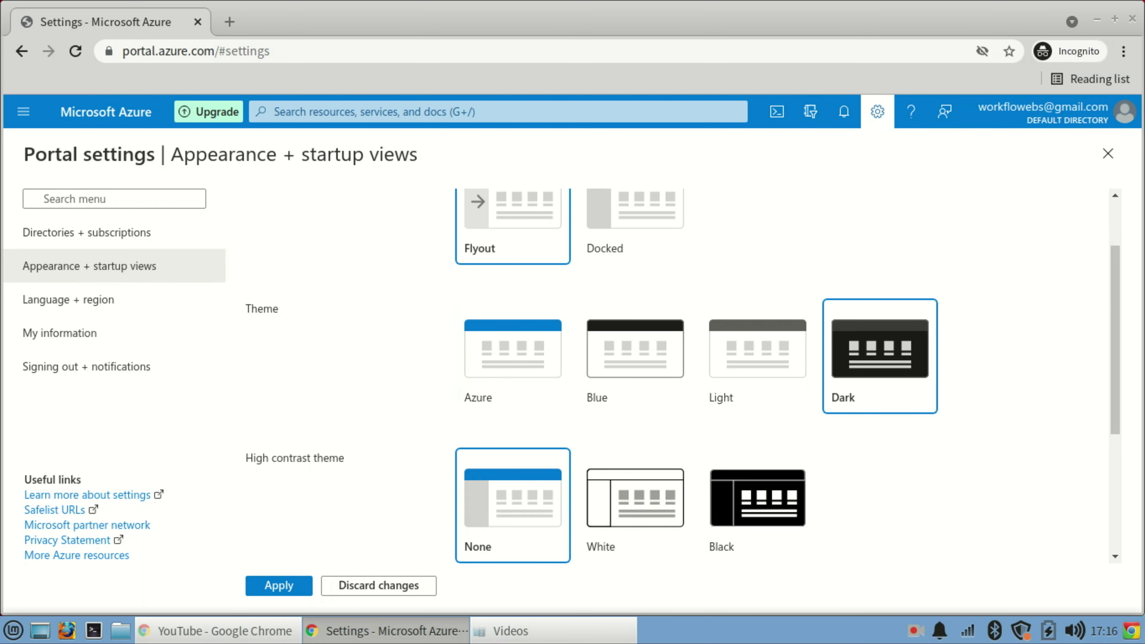
{"action": "scroll", "coordinate": [636, 374], "scroll_direction": "down", "scroll_amount": 3}
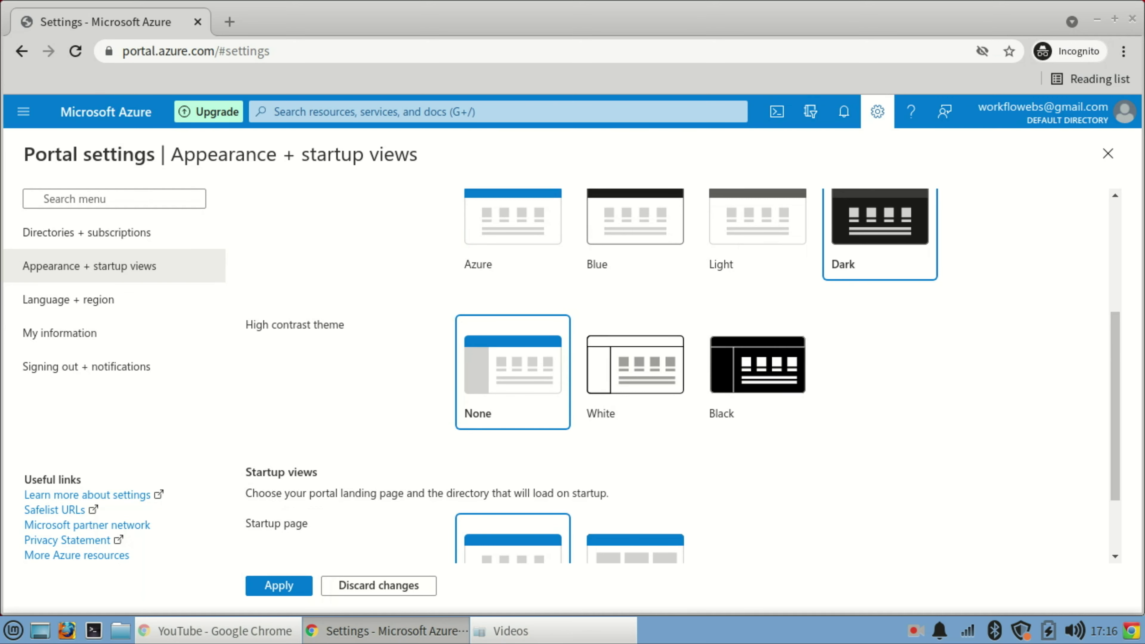
{"action": "scroll", "coordinate": [636, 365], "scroll_direction": "down", "scroll_amount": 2}
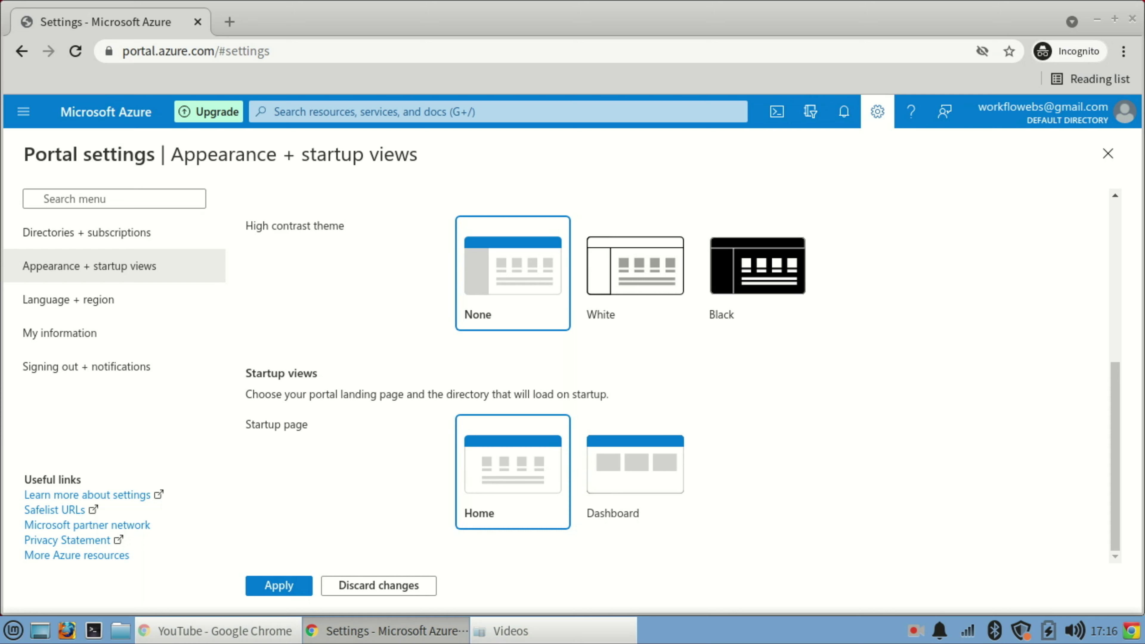
{"action": "scroll", "coordinate": [676, 374], "scroll_direction": "up", "scroll_amount": 5}
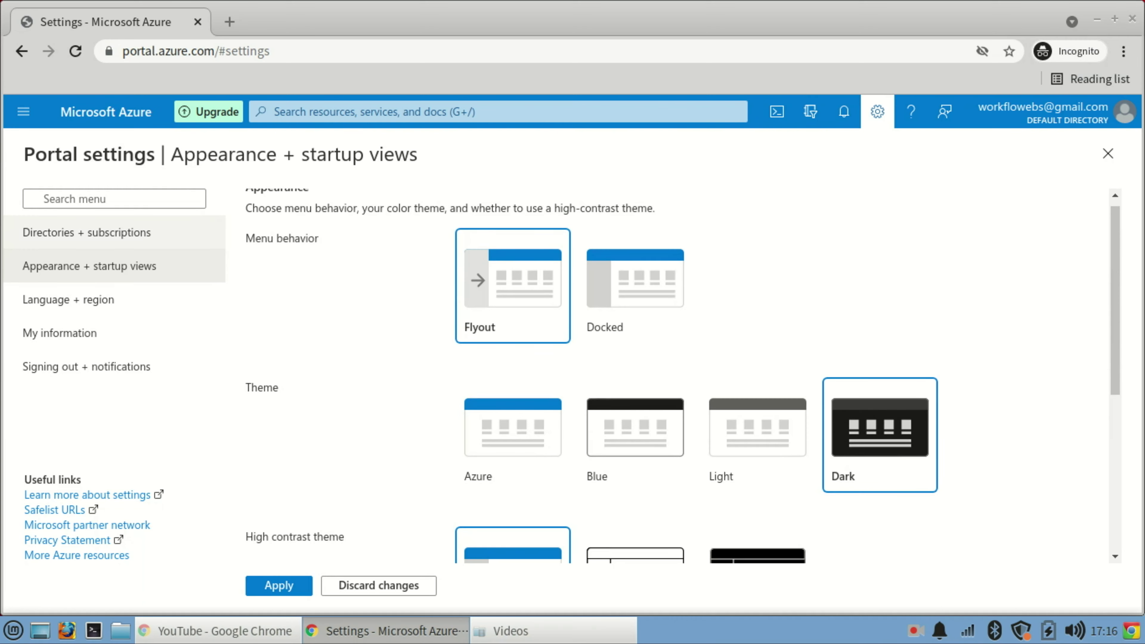
{"action": "left_click", "coordinate": [69, 299]}
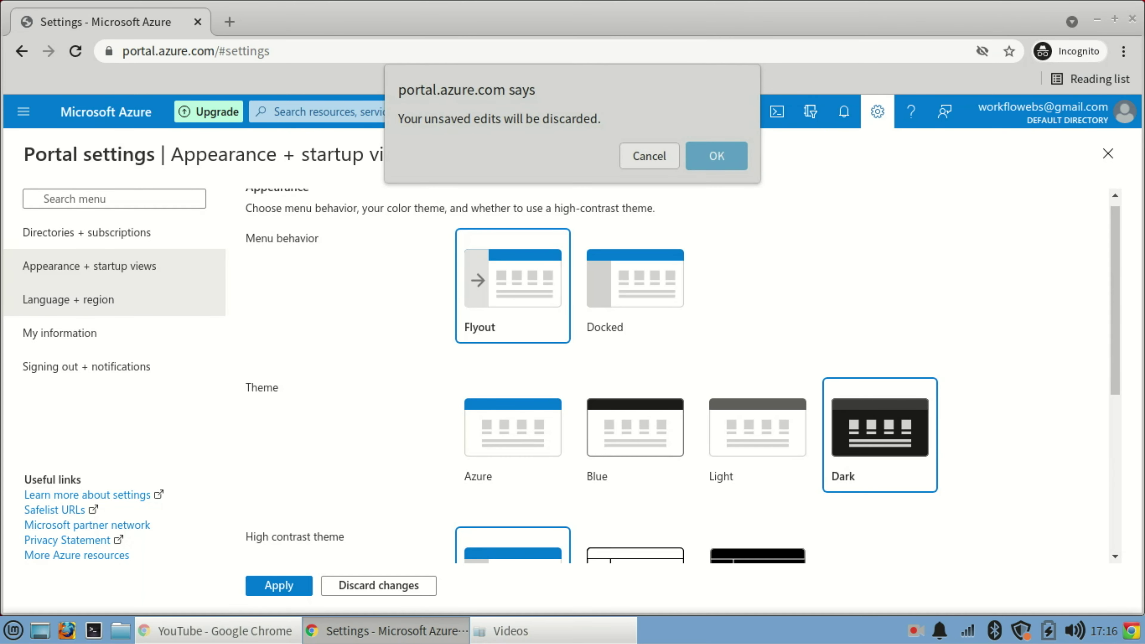
{"action": "left_click", "coordinate": [649, 155]}
{"action": "left_click", "coordinate": [278, 585]}
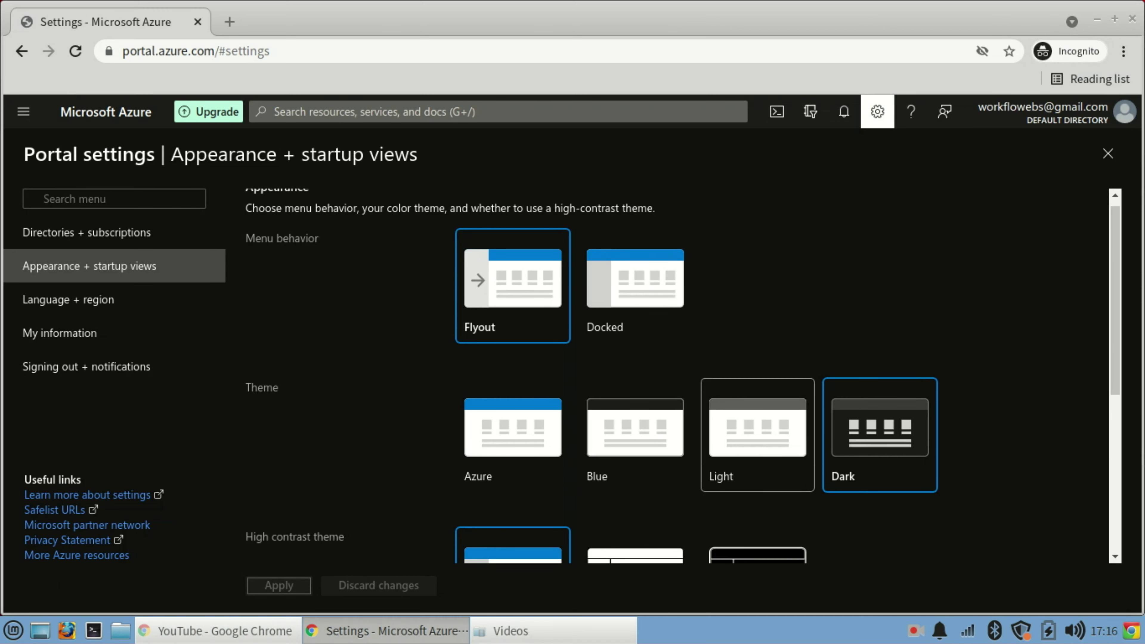
- Apply the Light theme to the portal, and switch it back to the Dark theme
{"action": "scroll", "coordinate": [683, 376], "scroll_direction": "down", "scroll_amount": 5}
{"action": "scroll", "coordinate": [682, 375], "scroll_direction": "up", "scroll_amount": 6}
{"action": "scroll", "coordinate": [682, 376], "scroll_direction": "down", "scroll_amount": 1}
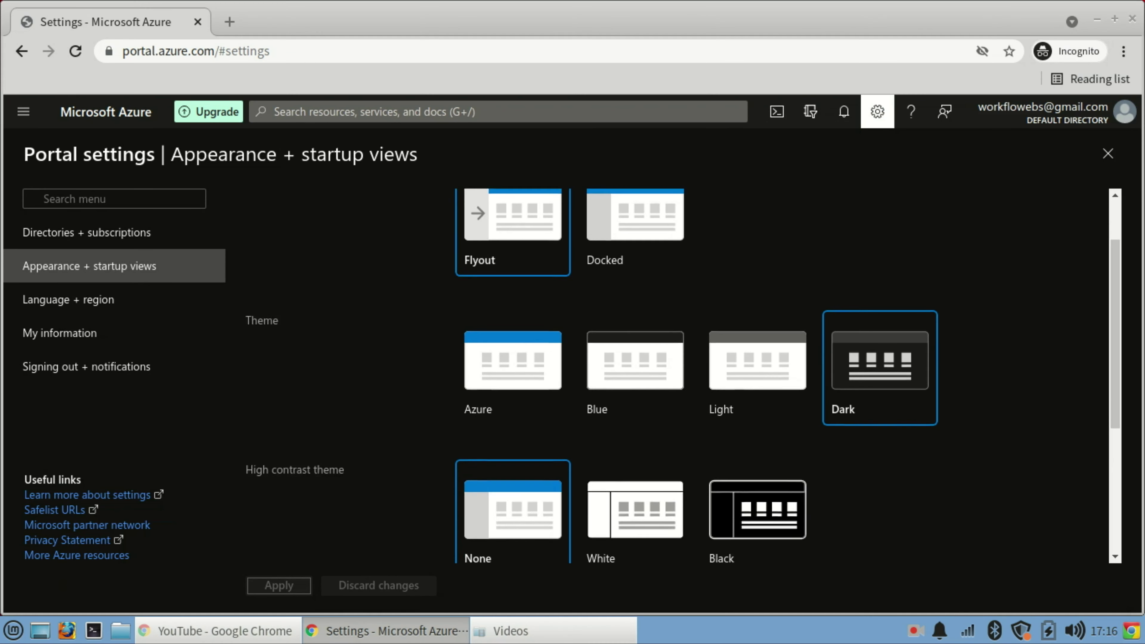
{"action": "scroll", "coordinate": [757, 271], "scroll_direction": "down", "scroll_amount": 2}
{"action": "left_click", "coordinate": [757, 265]}
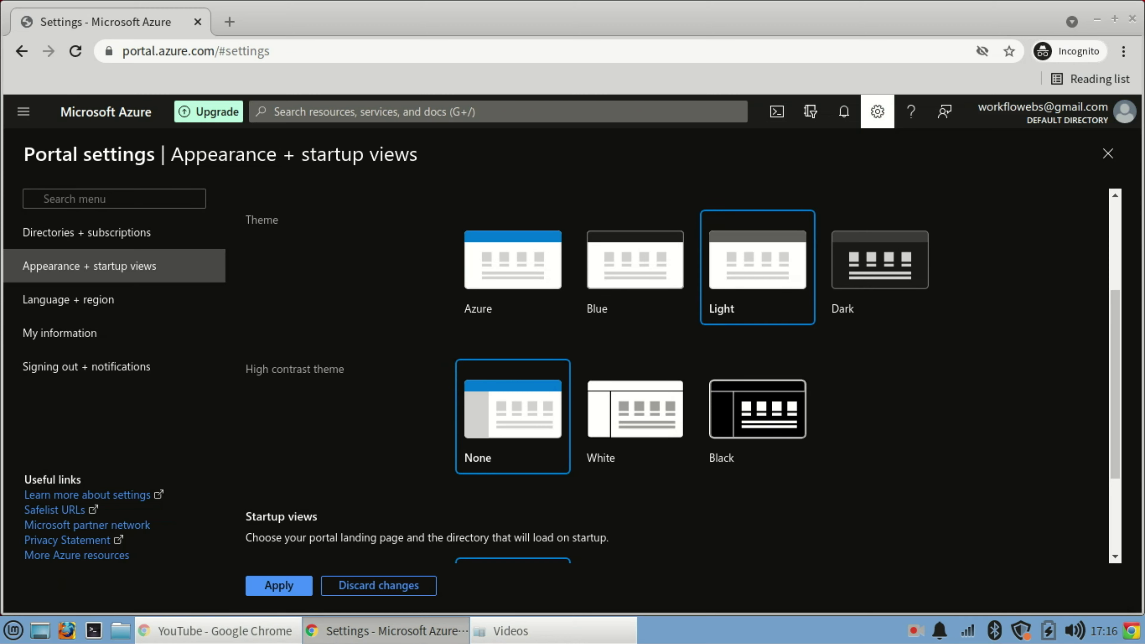
{"action": "left_click", "coordinate": [278, 585]}
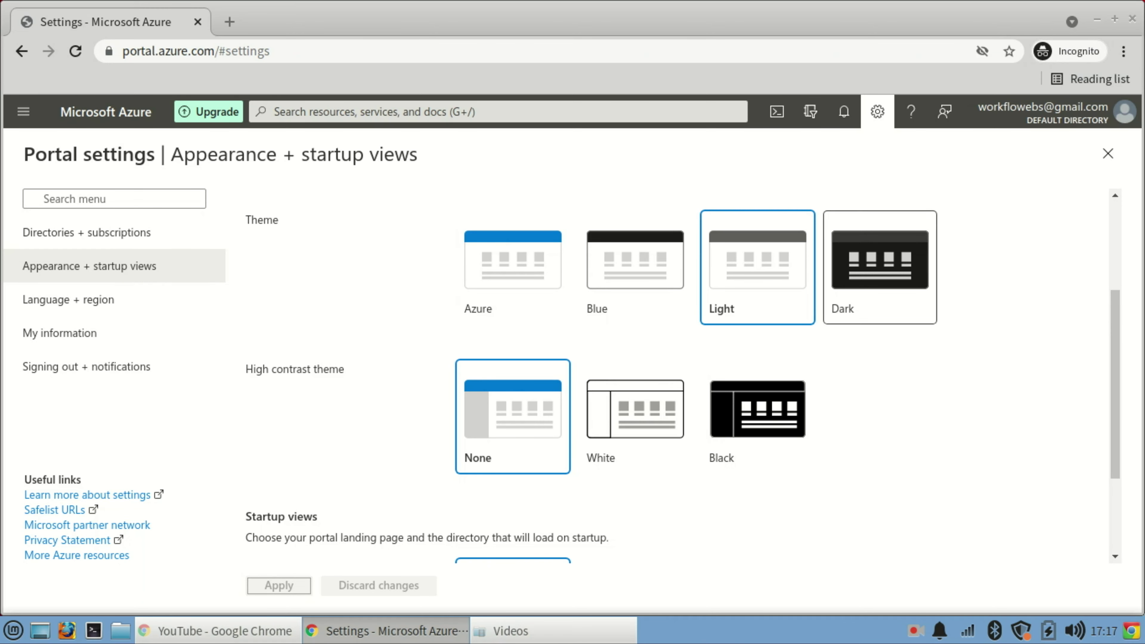
{"action": "left_click", "coordinate": [880, 267]}
{"action": "left_click", "coordinate": [279, 585]}
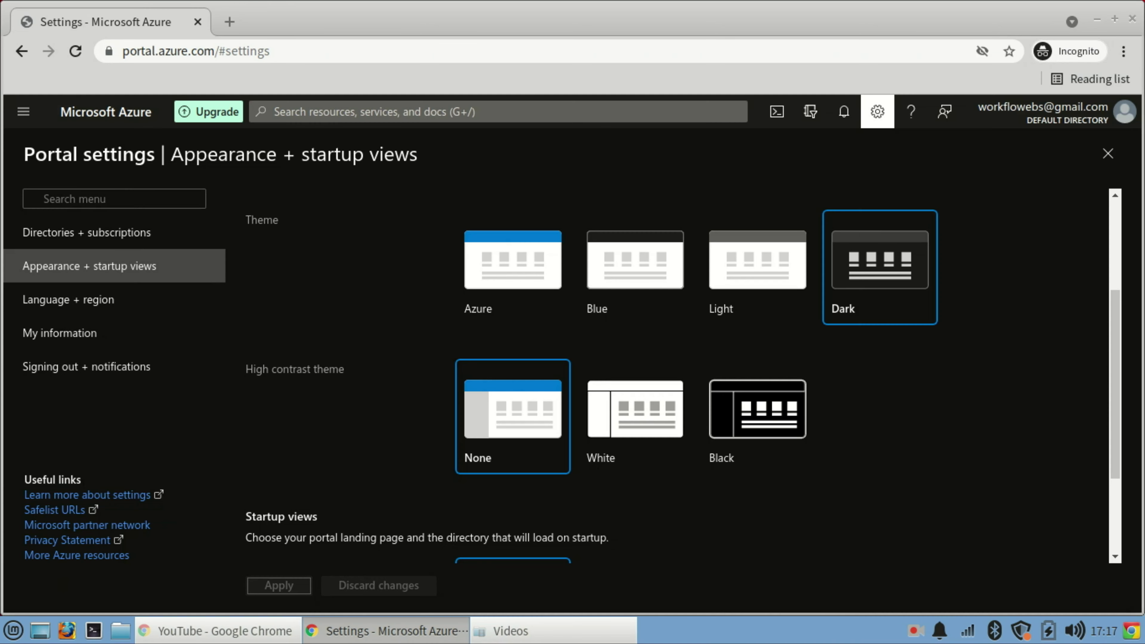
- Open the Language + region portal settings and view the available languages without changing the selection
{"action": "left_click", "coordinate": [68, 299]}
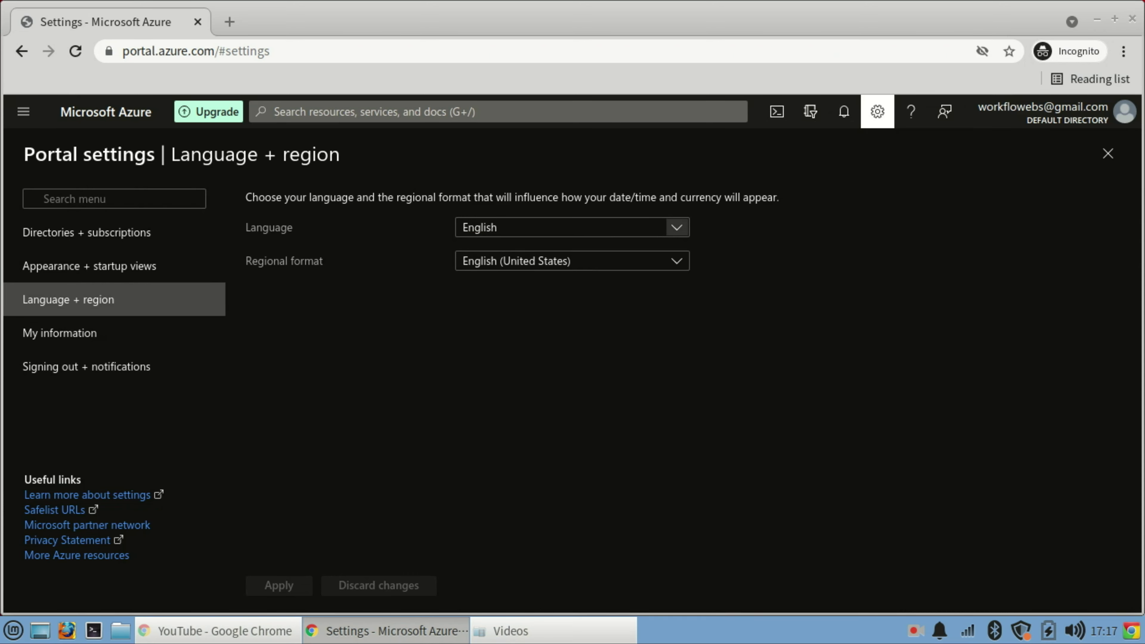
{"action": "left_click", "coordinate": [676, 227]}
{"action": "left_click", "coordinate": [677, 227]}
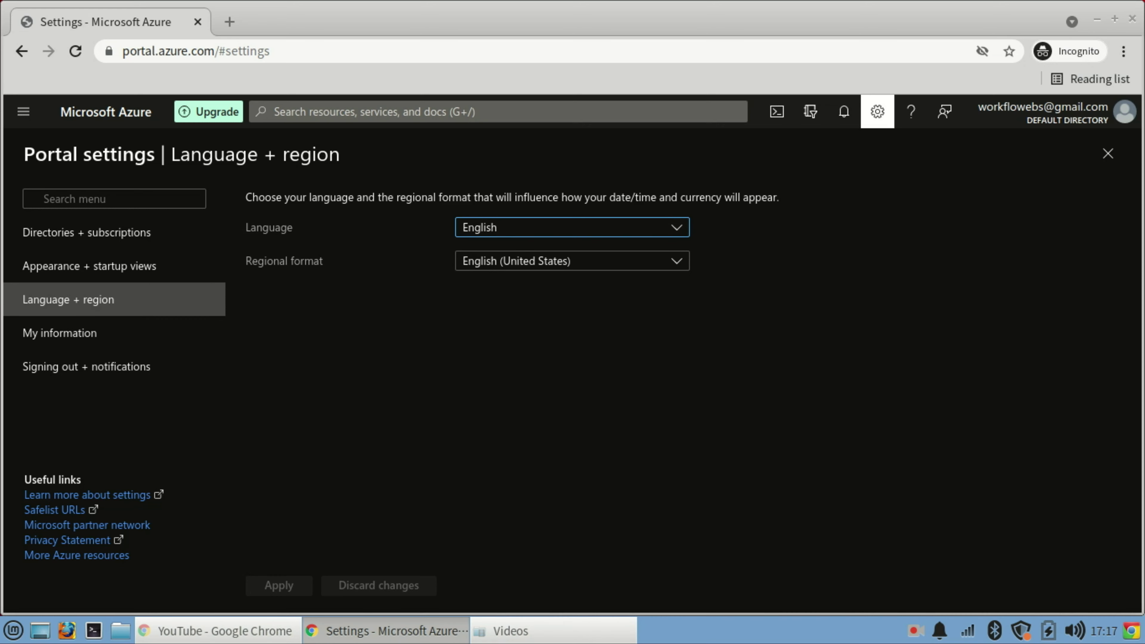
- Set the portal's regional format to English (India), apply the change, and confirm reloading the portal
{"action": "left_click", "coordinate": [677, 261]}
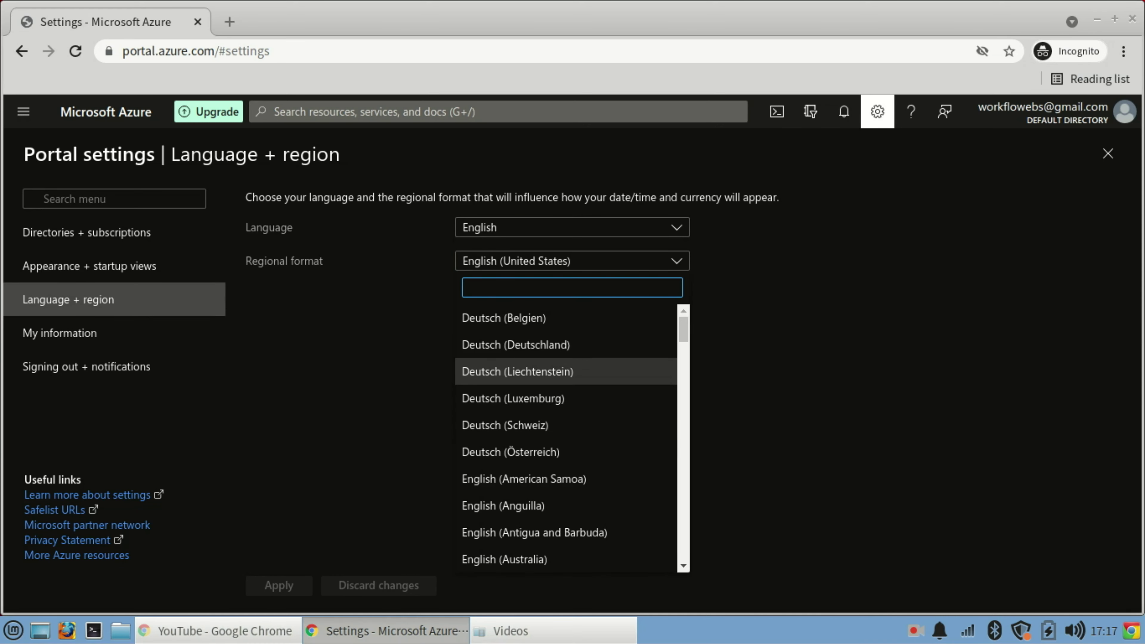
{"action": "type", "text": "engli"}
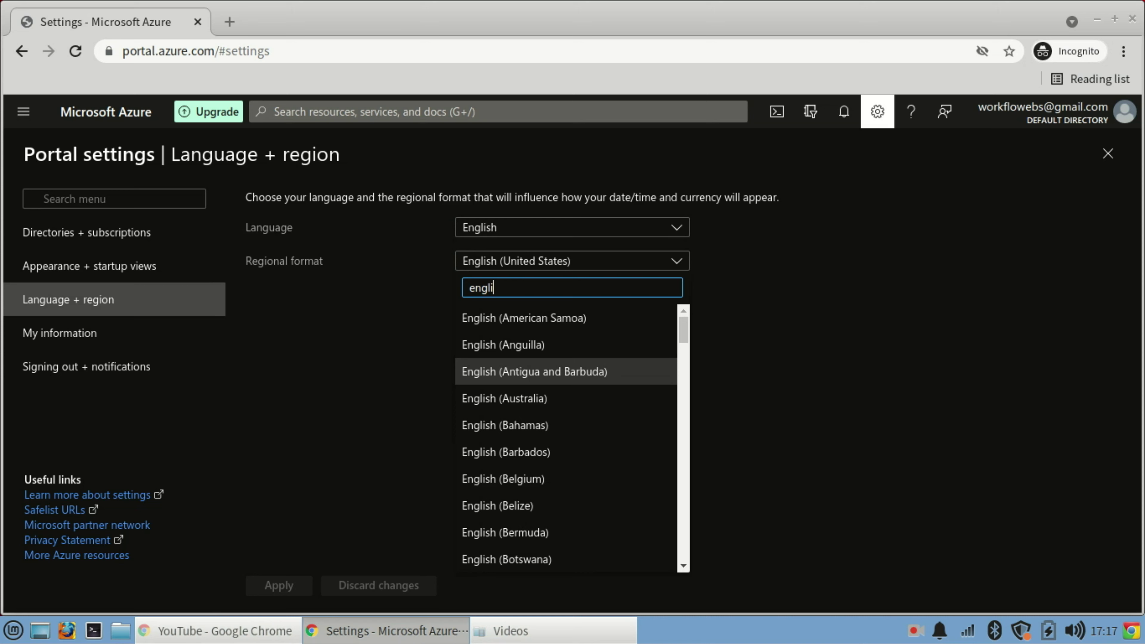
{"action": "scroll", "coordinate": [563, 425], "scroll_direction": "down", "scroll_amount": 10}
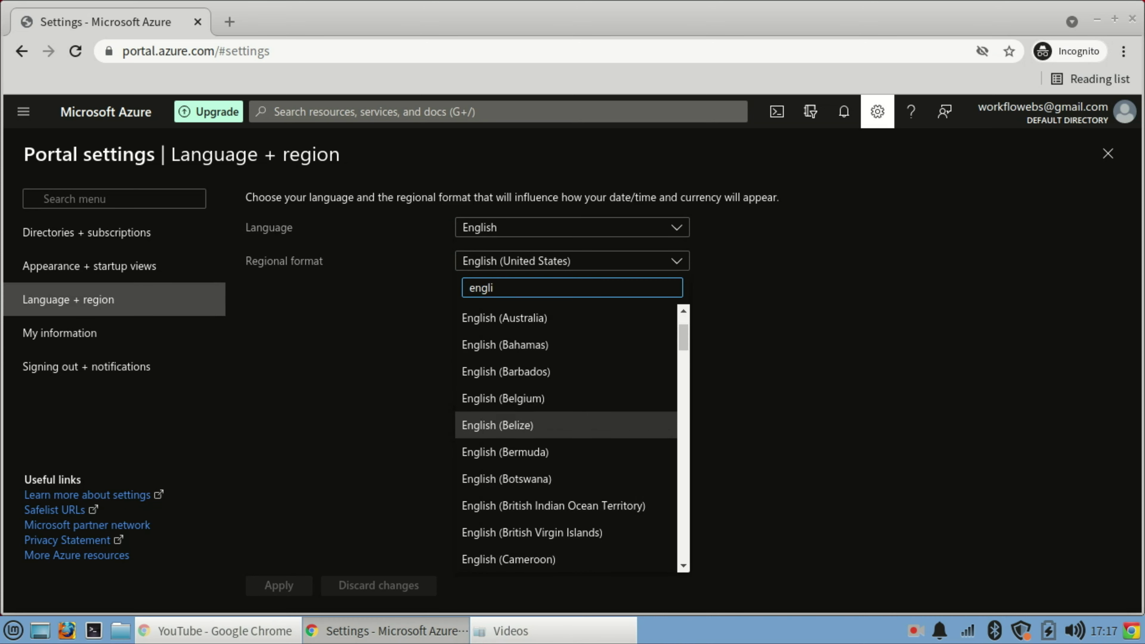
{"action": "left_click", "coordinate": [495, 425]}
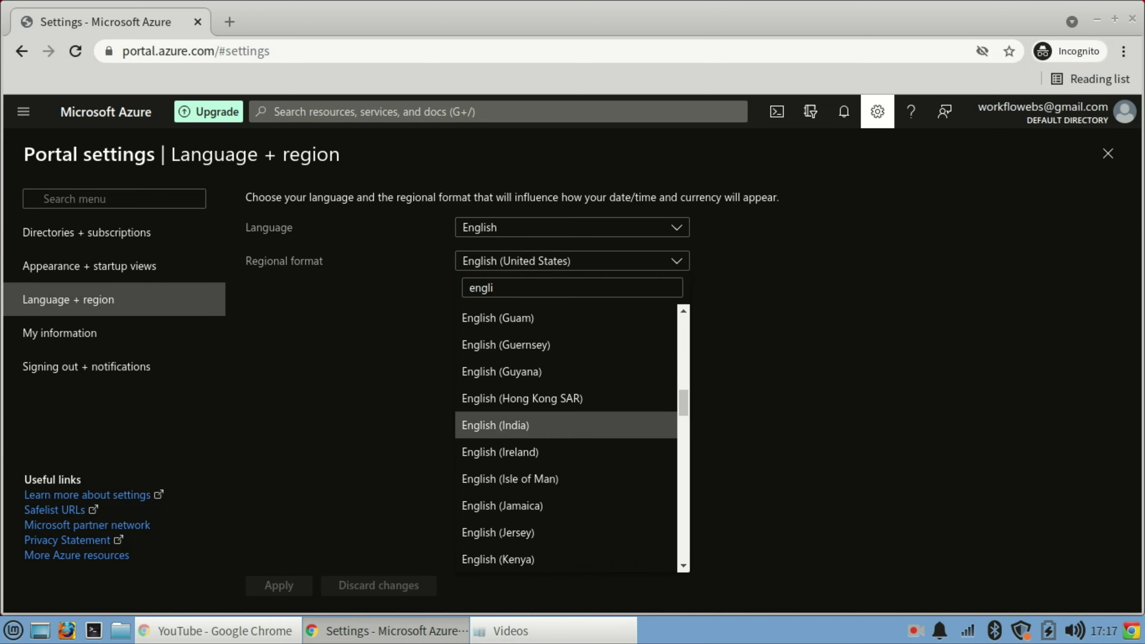
{"action": "left_click", "coordinate": [279, 585]}
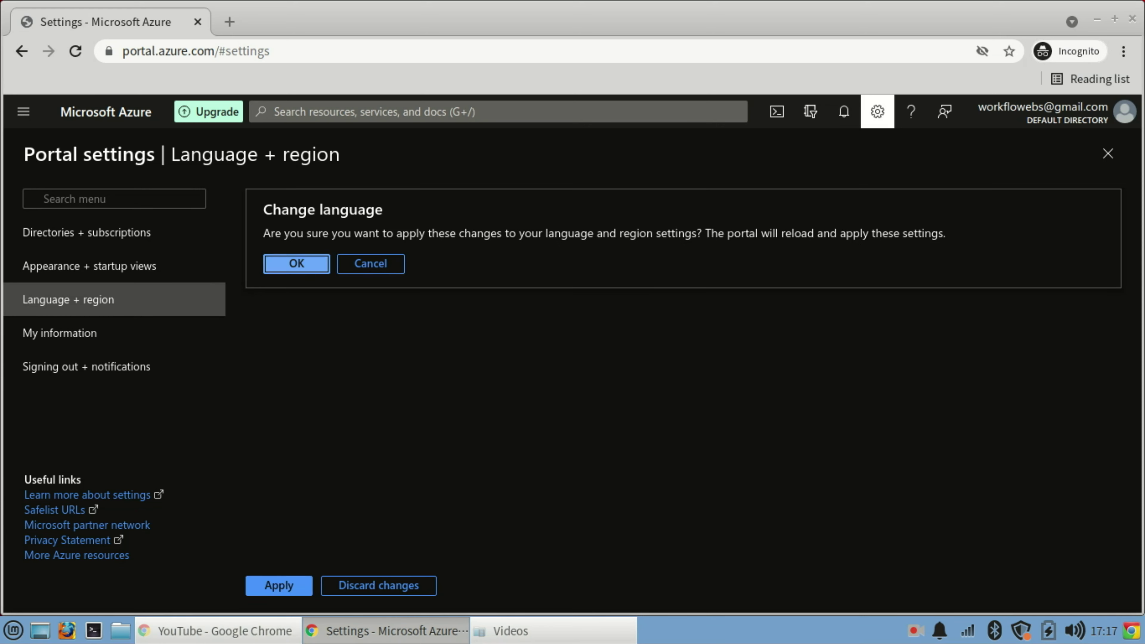
{"action": "left_click", "coordinate": [304, 267]}
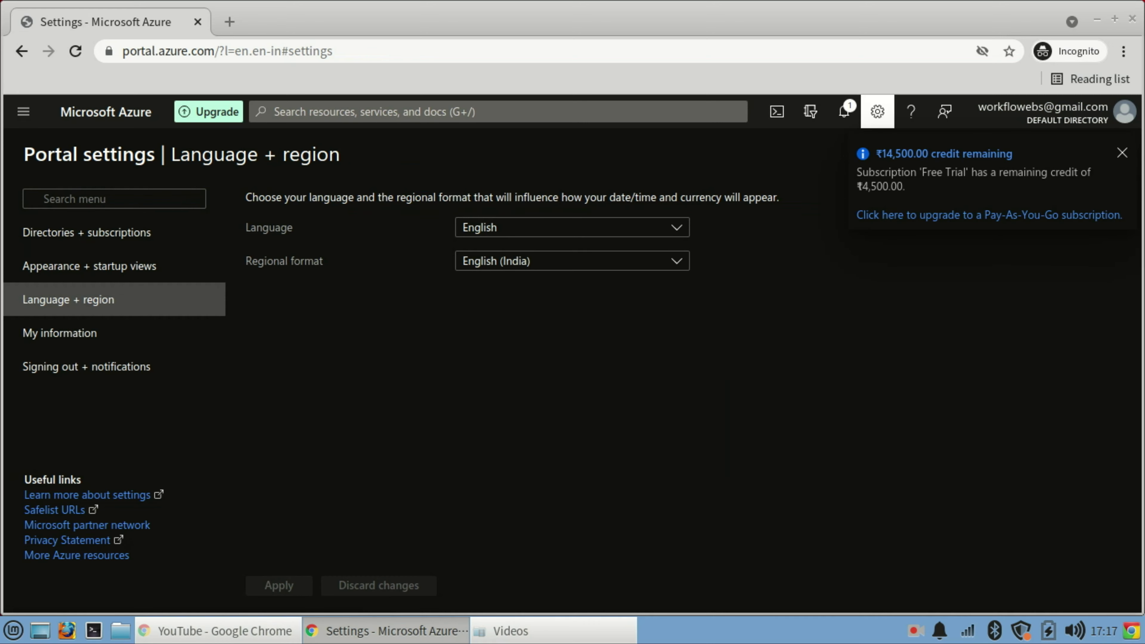
- View the My information and the Signing out + notifications portal settings without changing them
{"action": "left_click", "coordinate": [60, 333]}
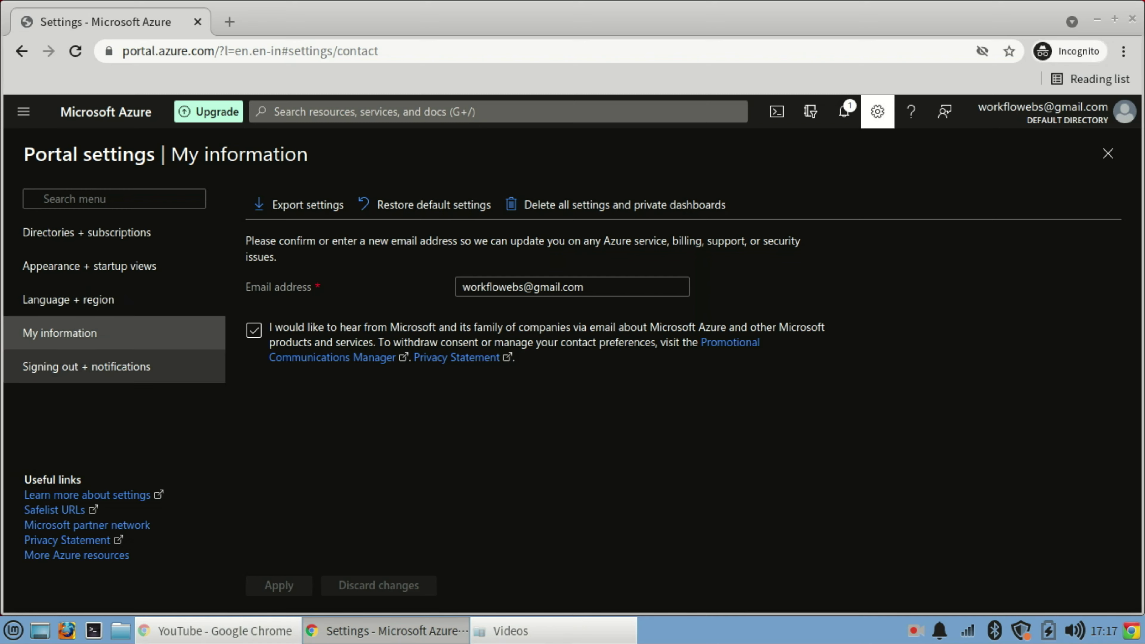
{"action": "left_click", "coordinate": [86, 367]}
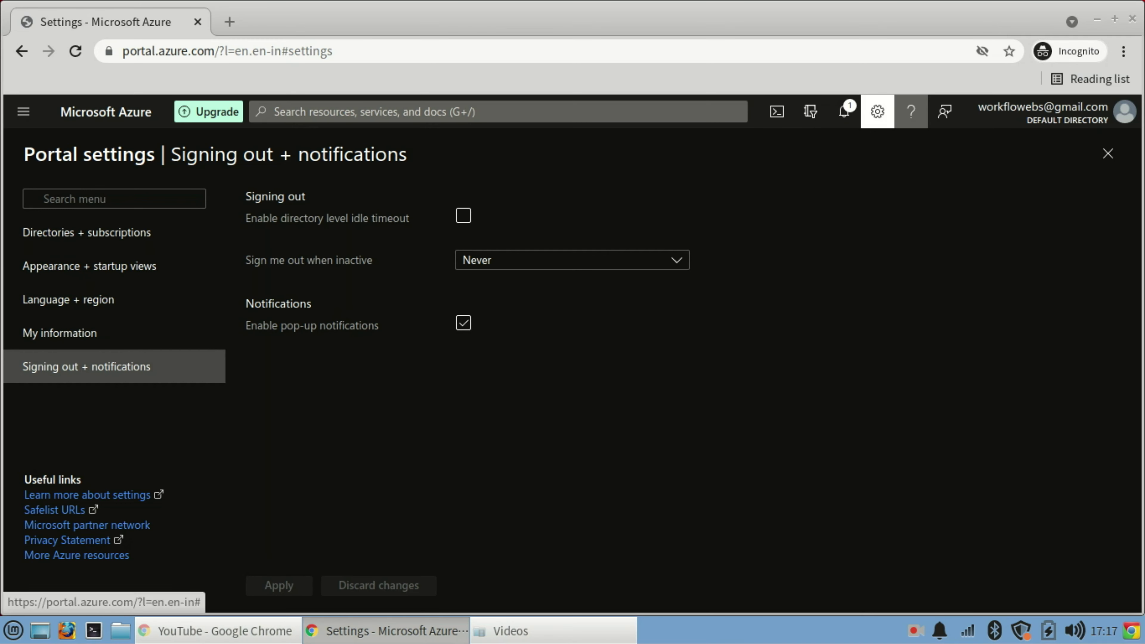
- Look over the Support + troubleshooting help options, and view the Send feedback to Microsoft form without submitting it
{"action": "left_click", "coordinate": [911, 111]}
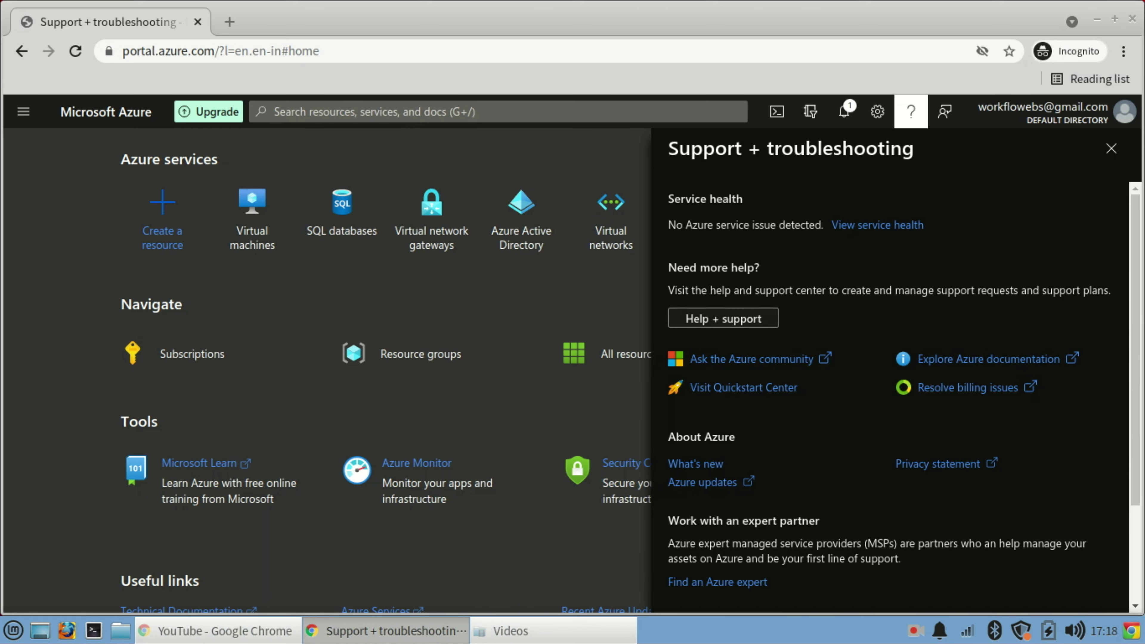
{"action": "scroll", "coordinate": [904, 402], "scroll_direction": "down", "scroll_amount": 3}
{"action": "scroll", "coordinate": [895, 392], "scroll_direction": "up", "scroll_amount": 3}
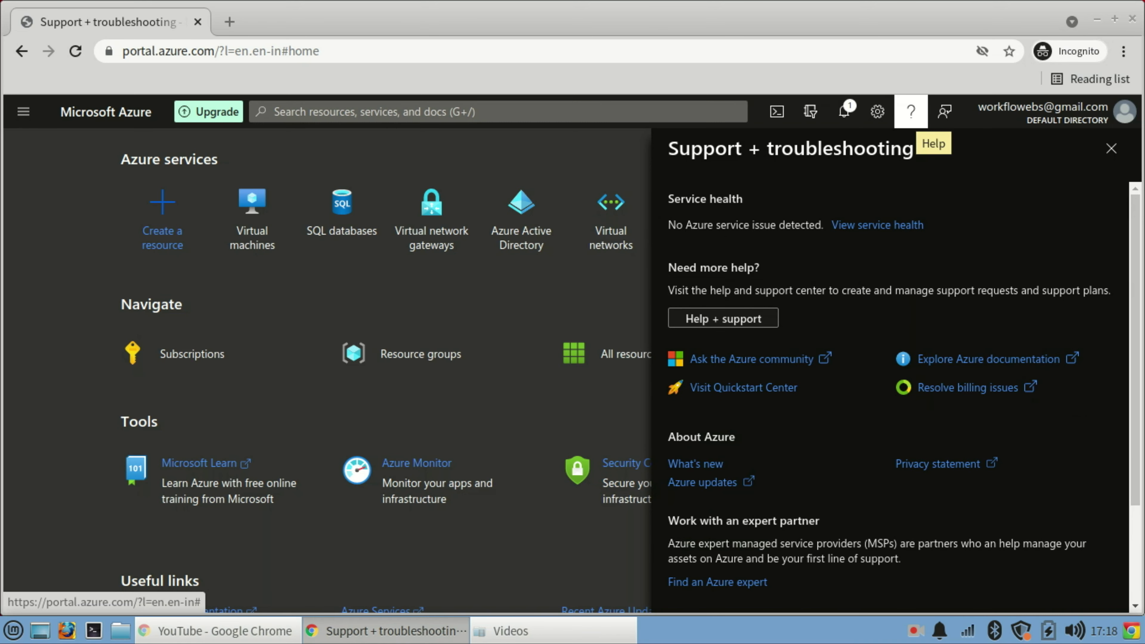
{"action": "left_click", "coordinate": [911, 113]}
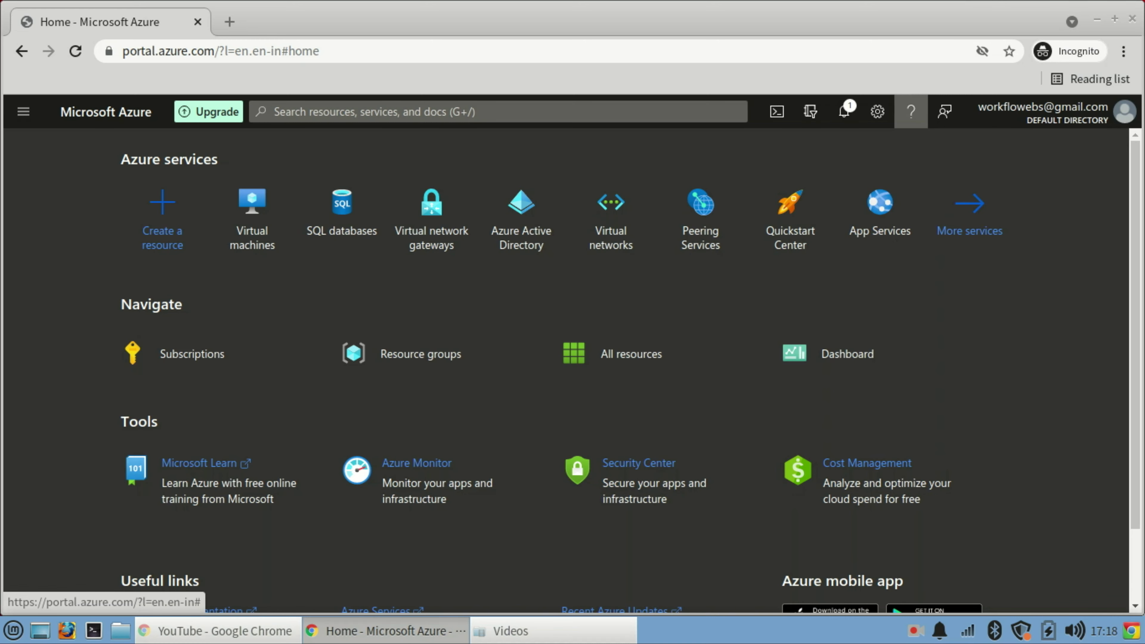
{"action": "left_click", "coordinate": [944, 112]}
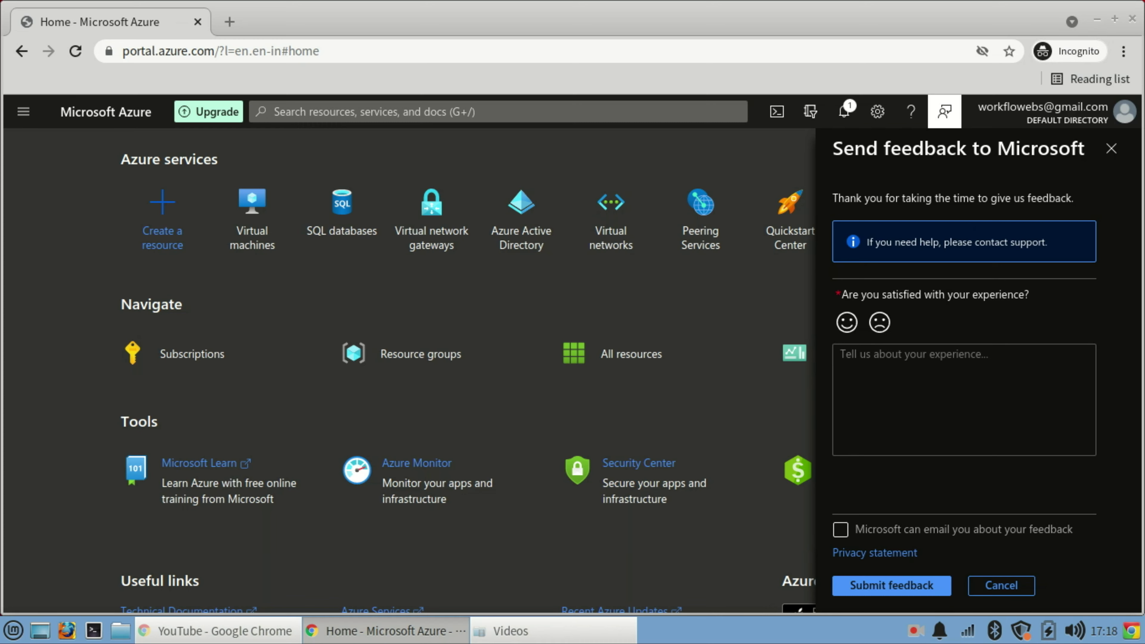
{"action": "left_click", "coordinate": [1112, 149]}
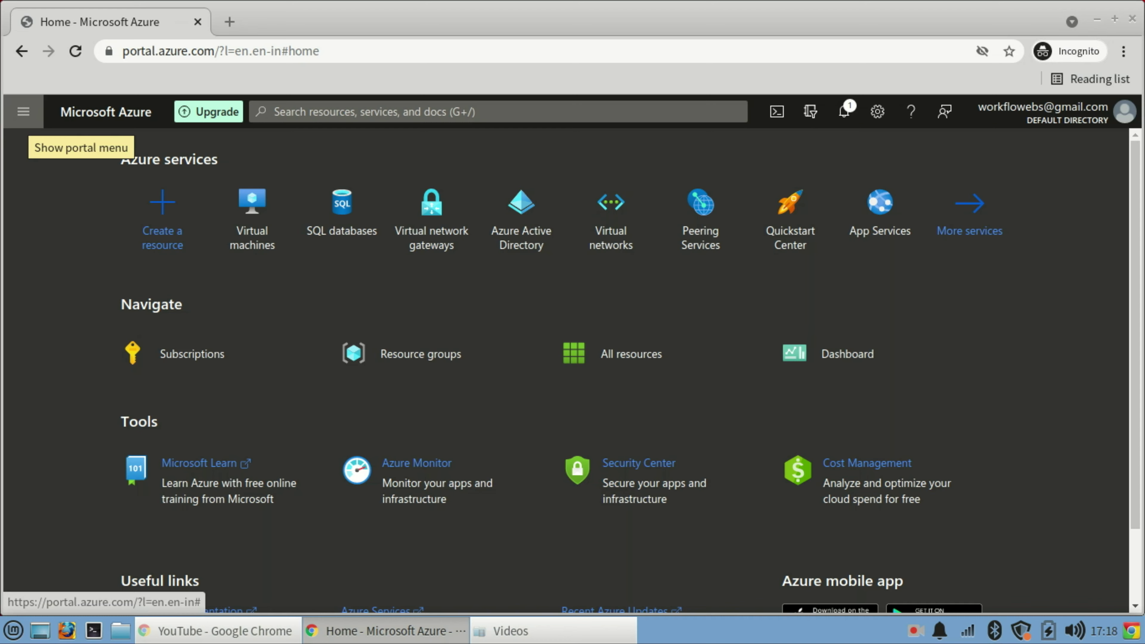
- Move Storage accounts directly below Virtual machines in the portal menu's favorites
{"action": "left_click", "coordinate": [23, 111]}
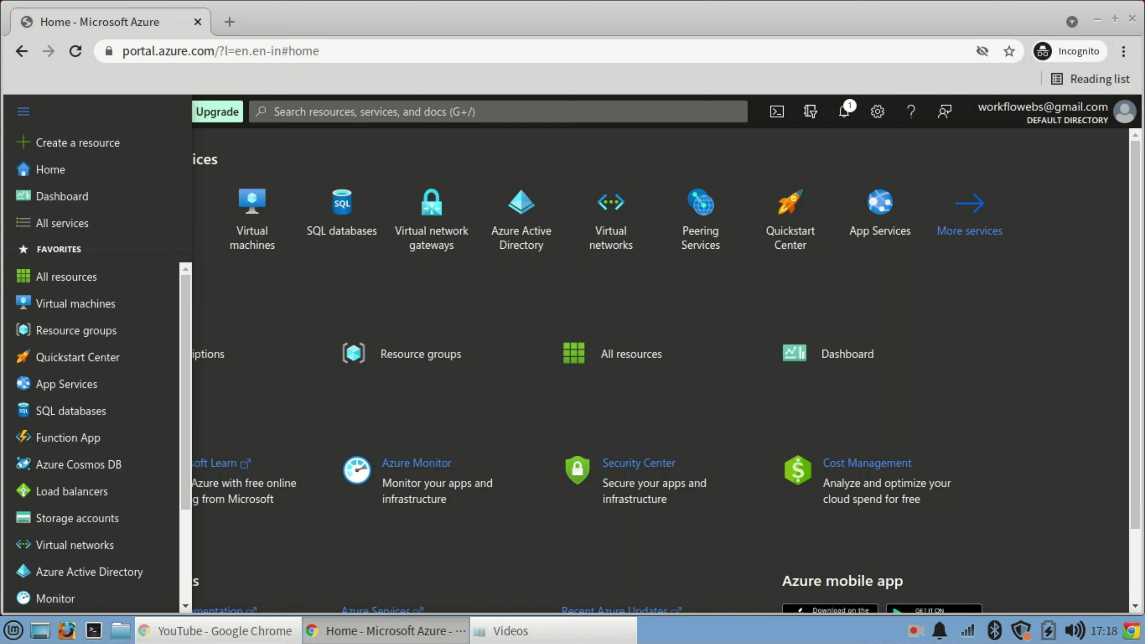
{"action": "mouse_move", "coordinate": [90, 491]}
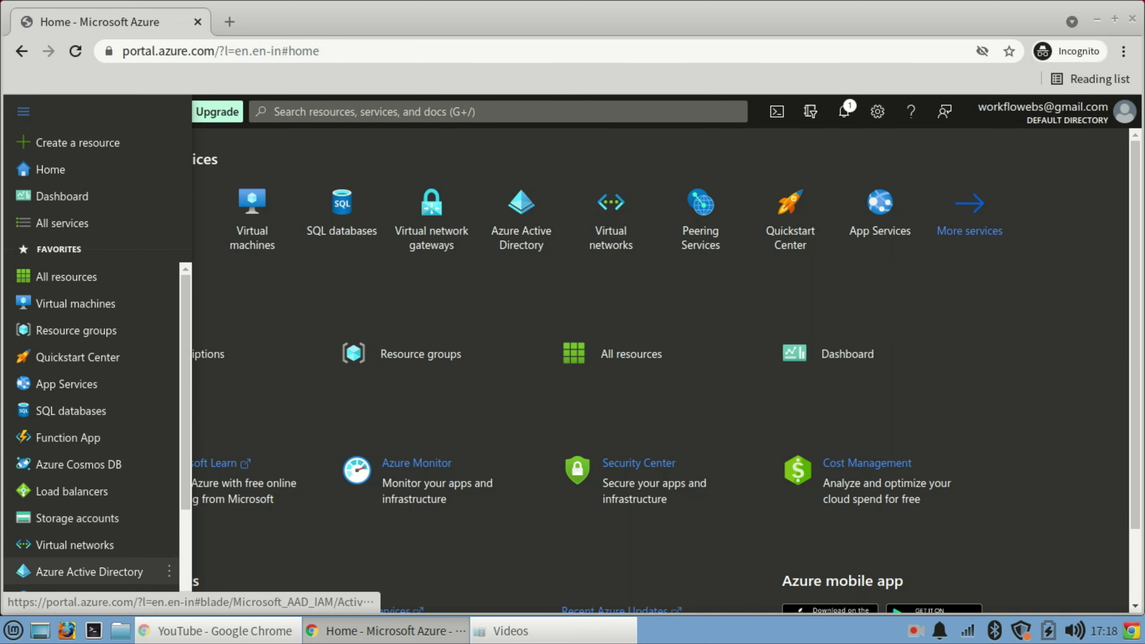
{"action": "left_click_drag", "start_coordinate": [91, 518], "coordinate": [90, 329]}
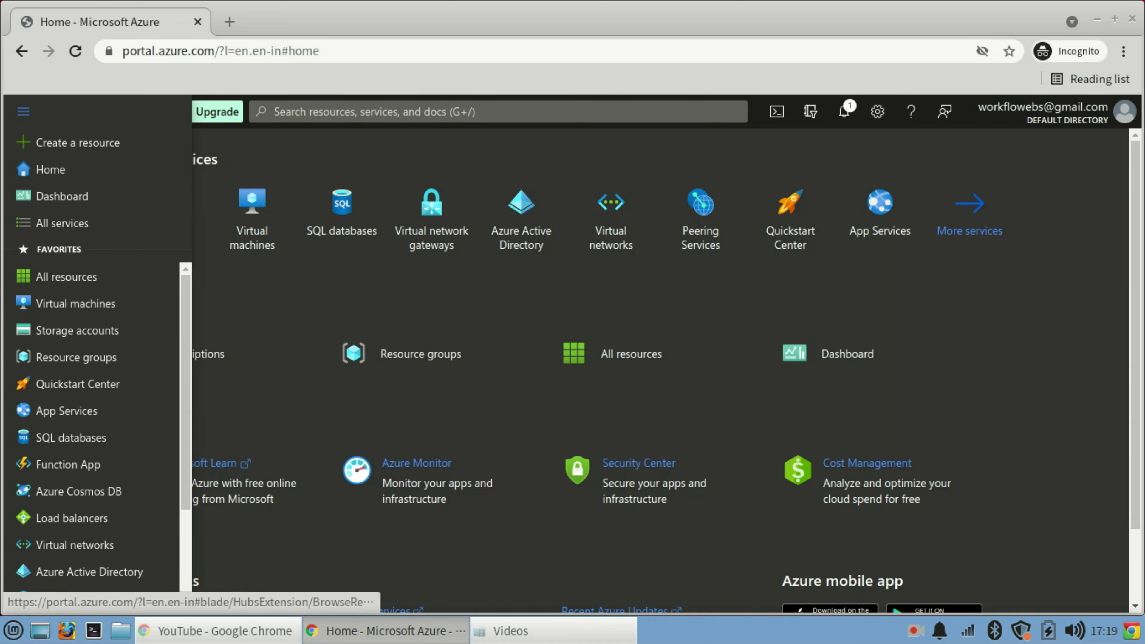
{"action": "mouse_move", "coordinate": [75, 302]}
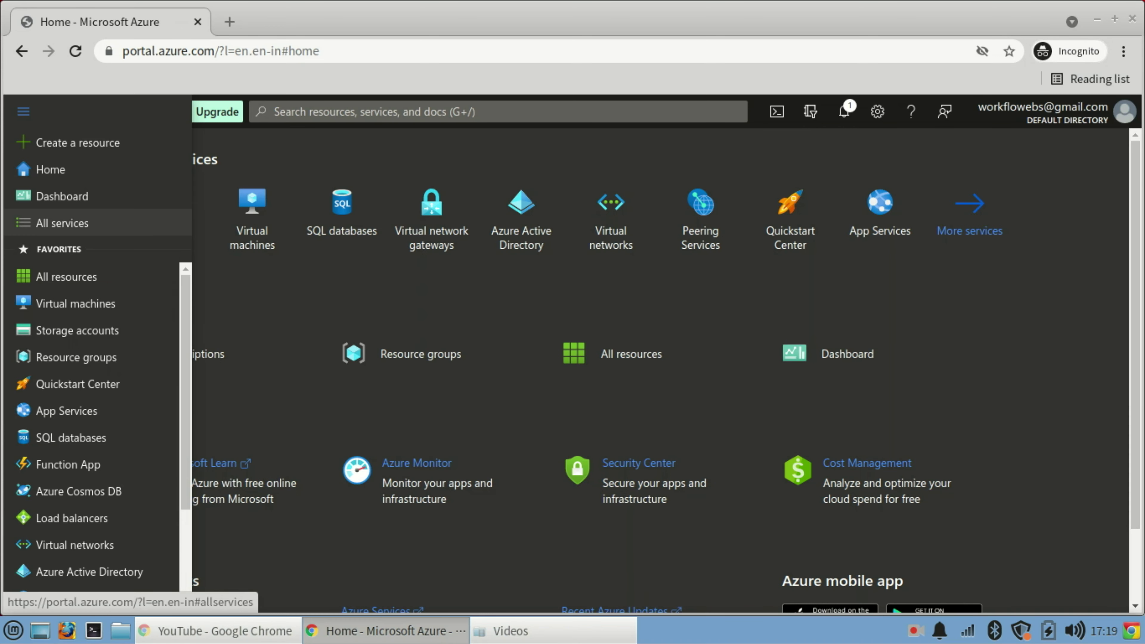
- Open All services, look through its categories, and show the Compute services
{"action": "left_click", "coordinate": [62, 223]}
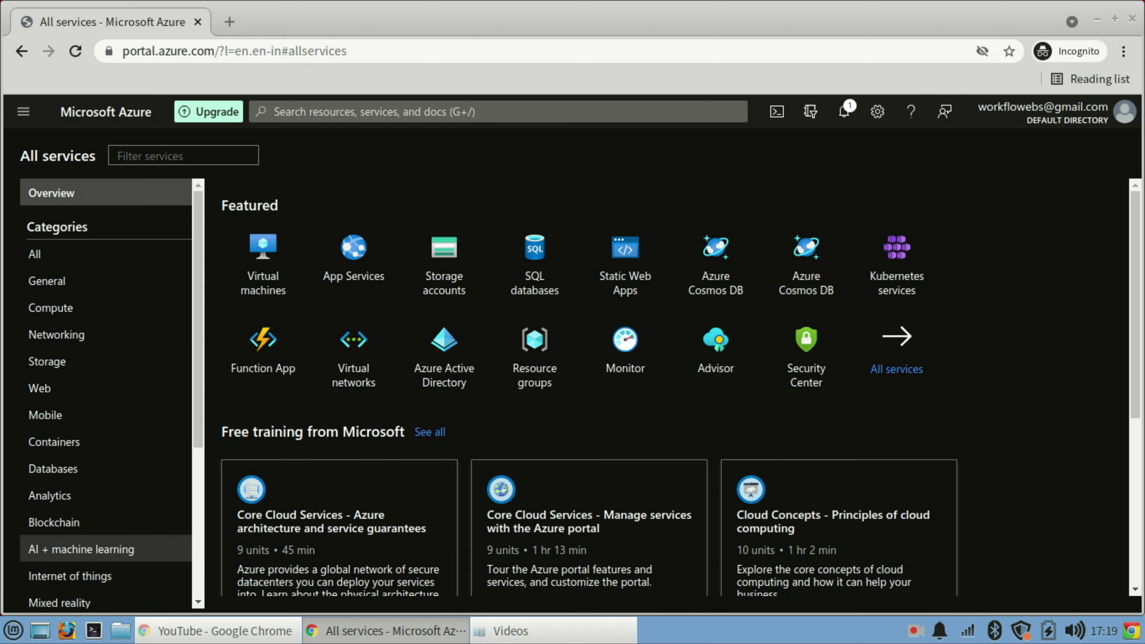
{"action": "scroll", "coordinate": [103, 496], "scroll_direction": "down", "scroll_amount": 4}
{"action": "scroll", "coordinate": [103, 523], "scroll_direction": "up", "scroll_amount": 5}
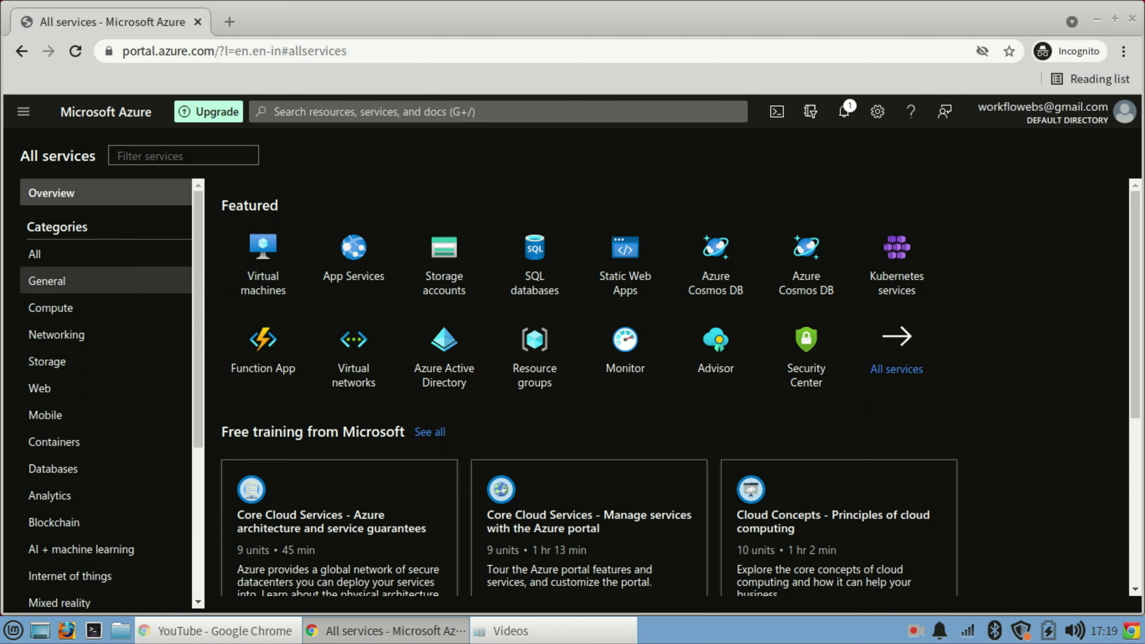
{"action": "left_click", "coordinate": [51, 307]}
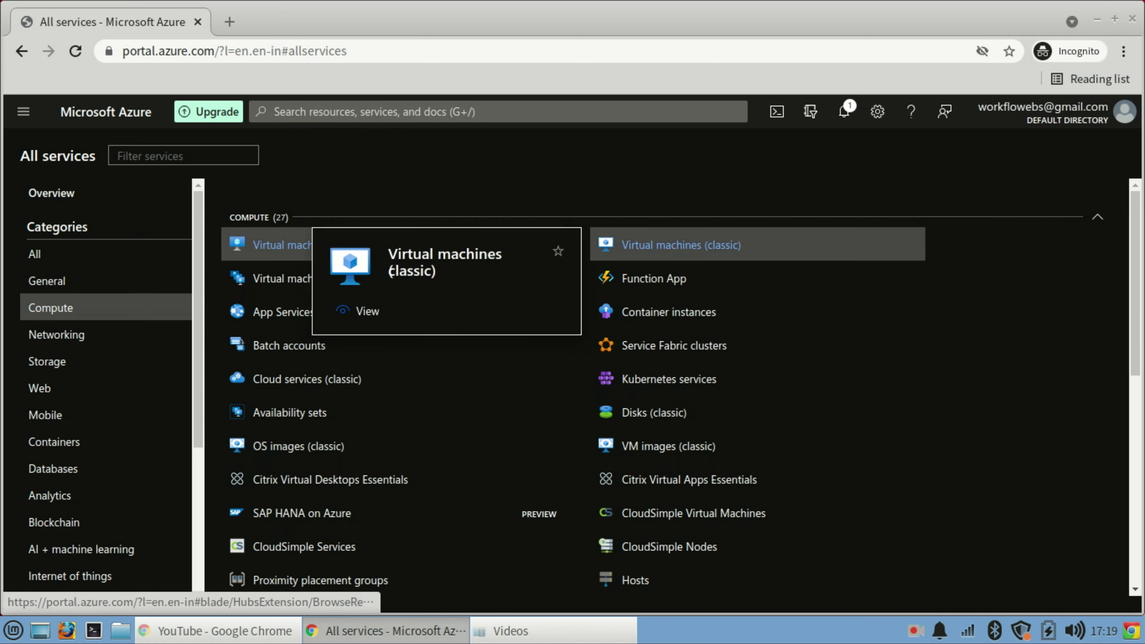
- View the Virtual machines (classic) resource list, and return to the Compute services under All services
{"action": "left_click", "coordinate": [681, 244]}
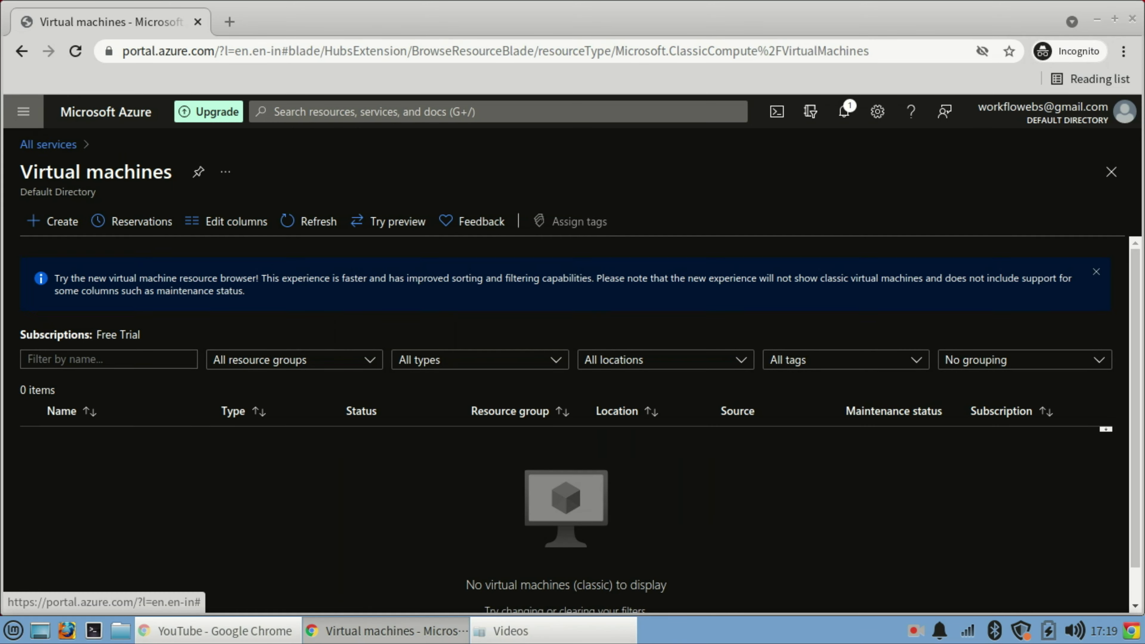
{"action": "left_click", "coordinate": [24, 111]}
{"action": "left_click", "coordinate": [45, 223]}
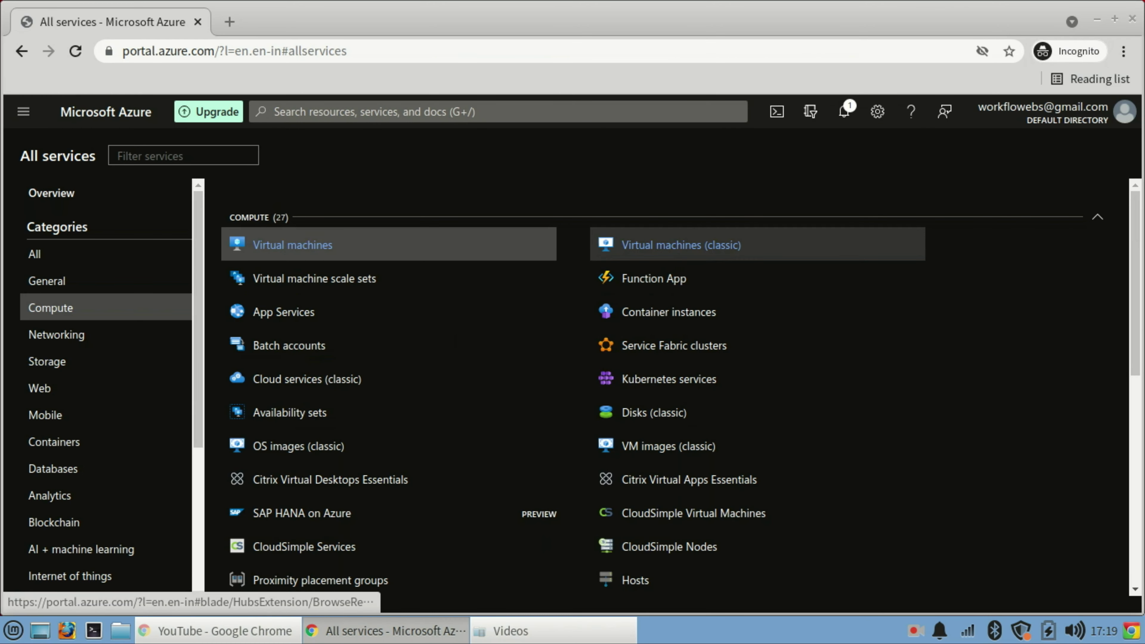
- Add Virtual machines (classic) to the favorites, and move it directly below Function App in the favorites list
{"action": "mouse_move", "coordinate": [681, 245]}
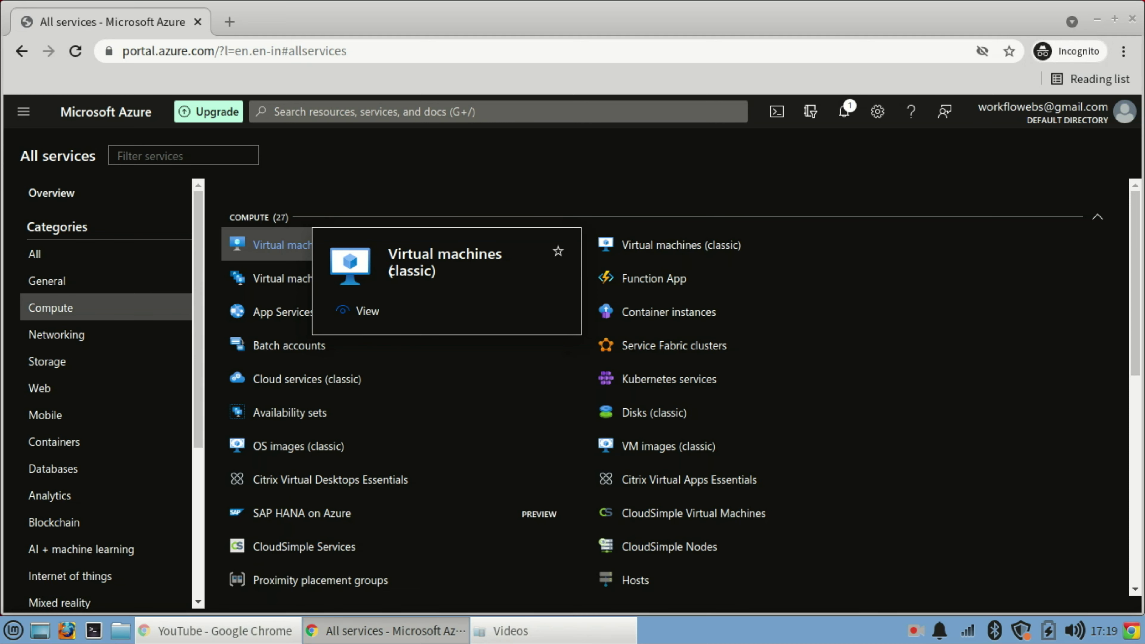
{"action": "left_click", "coordinate": [559, 251]}
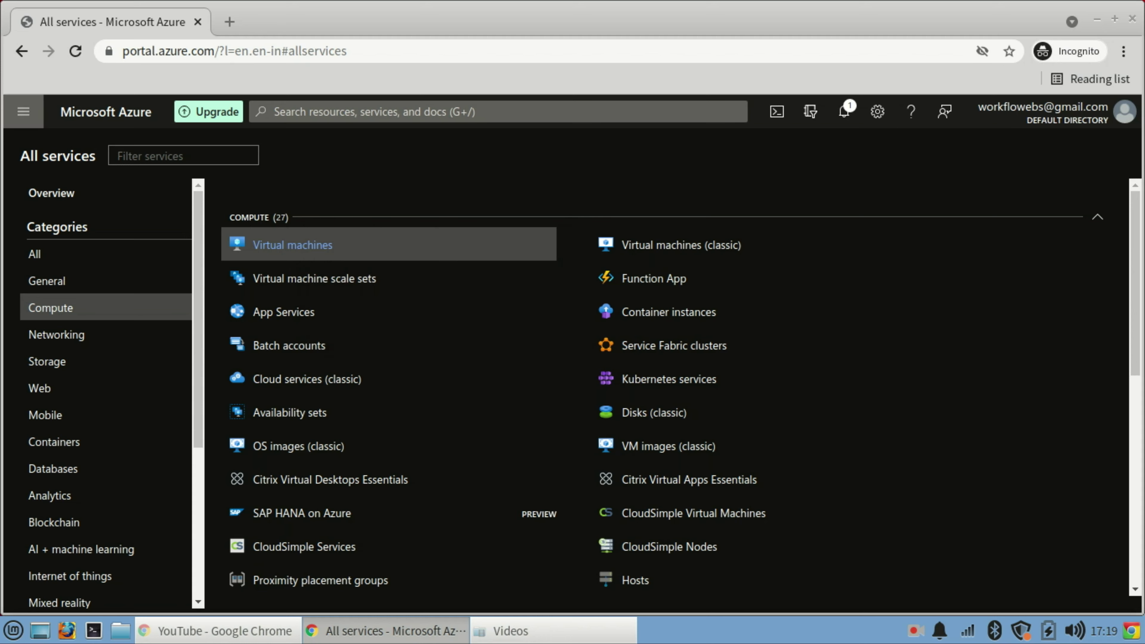
{"action": "left_click", "coordinate": [23, 111]}
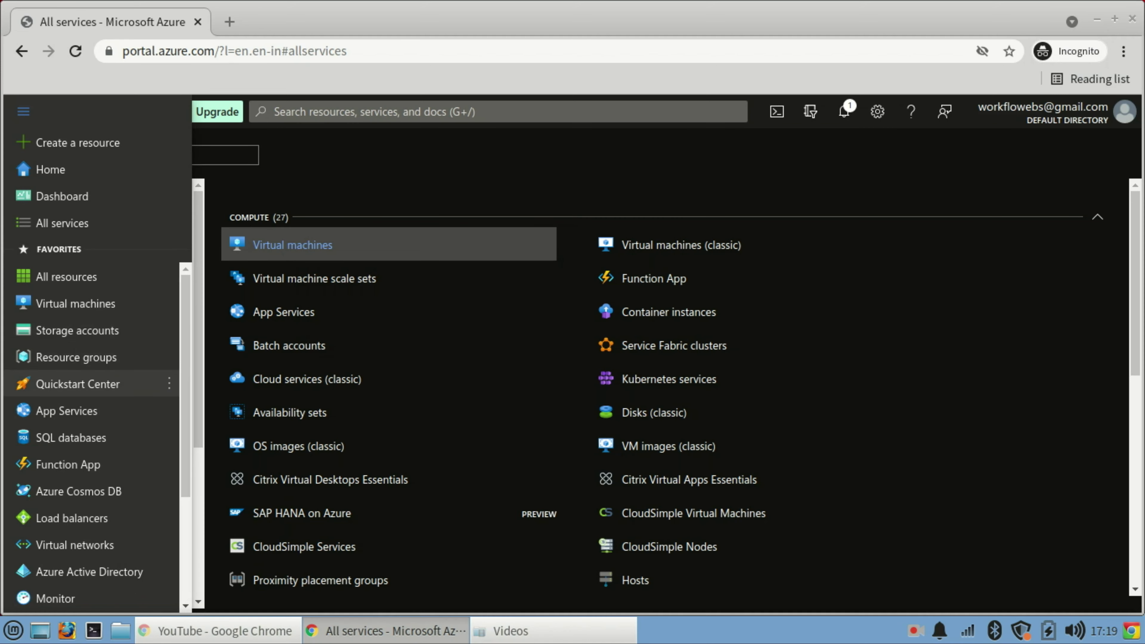
{"action": "scroll", "coordinate": [90, 406], "scroll_direction": "down", "scroll_amount": 3}
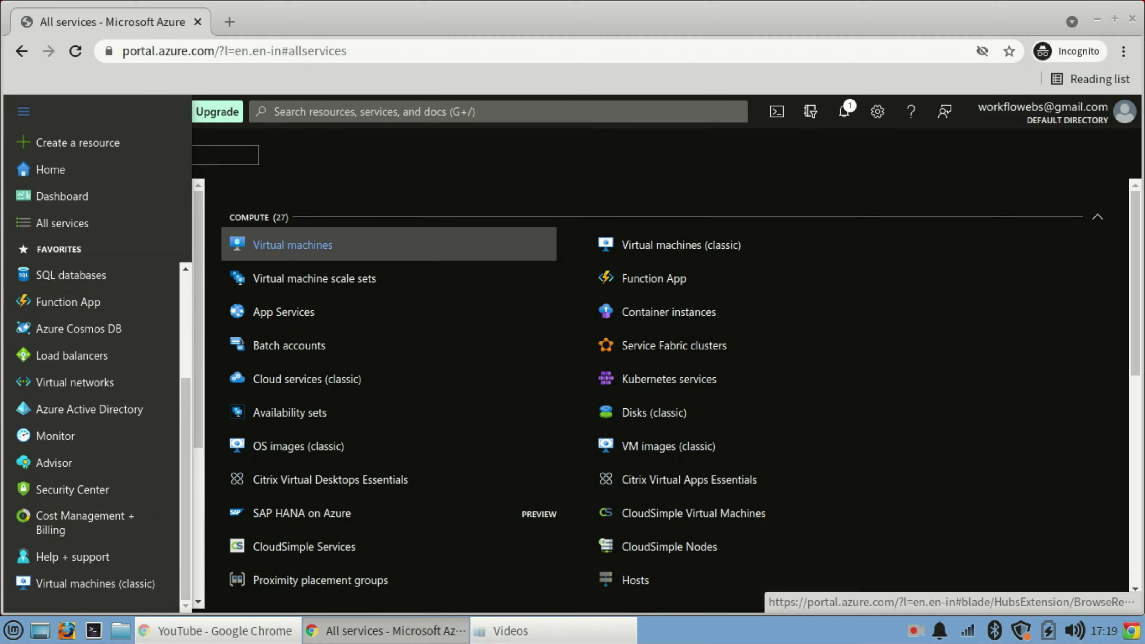
{"action": "left_click_drag", "start_coordinate": [90, 583], "coordinate": [104, 331]}
{"action": "scroll", "coordinate": [90, 410], "scroll_direction": "up", "scroll_amount": 3}
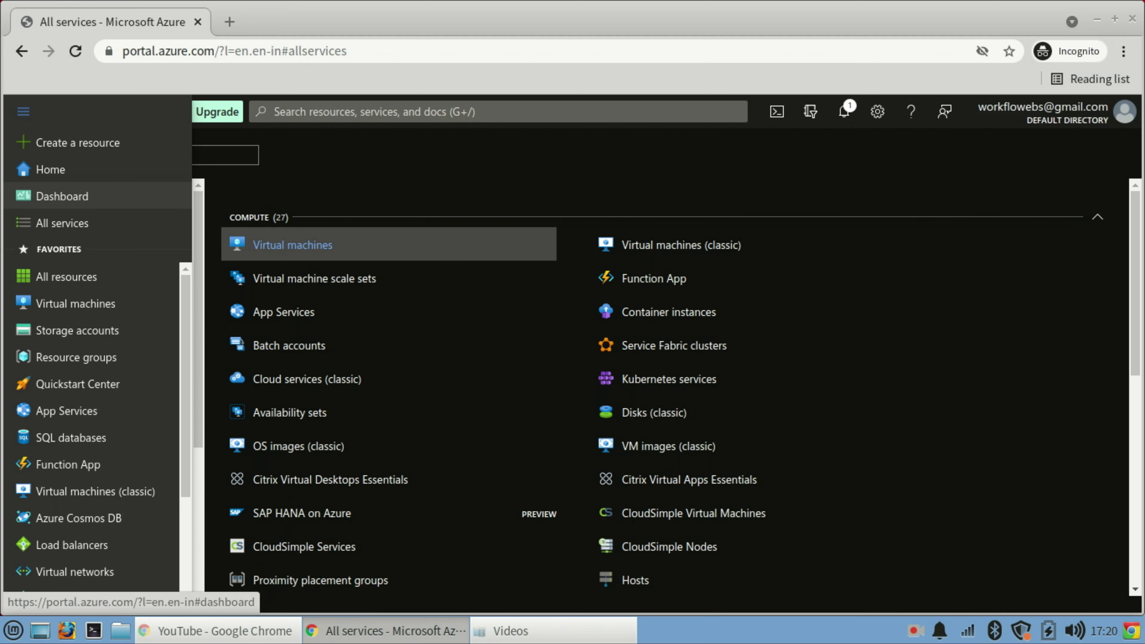
- Open My Dashboard and look through its resource, quickstart and marketplace tiles
{"action": "left_click", "coordinate": [62, 195]}
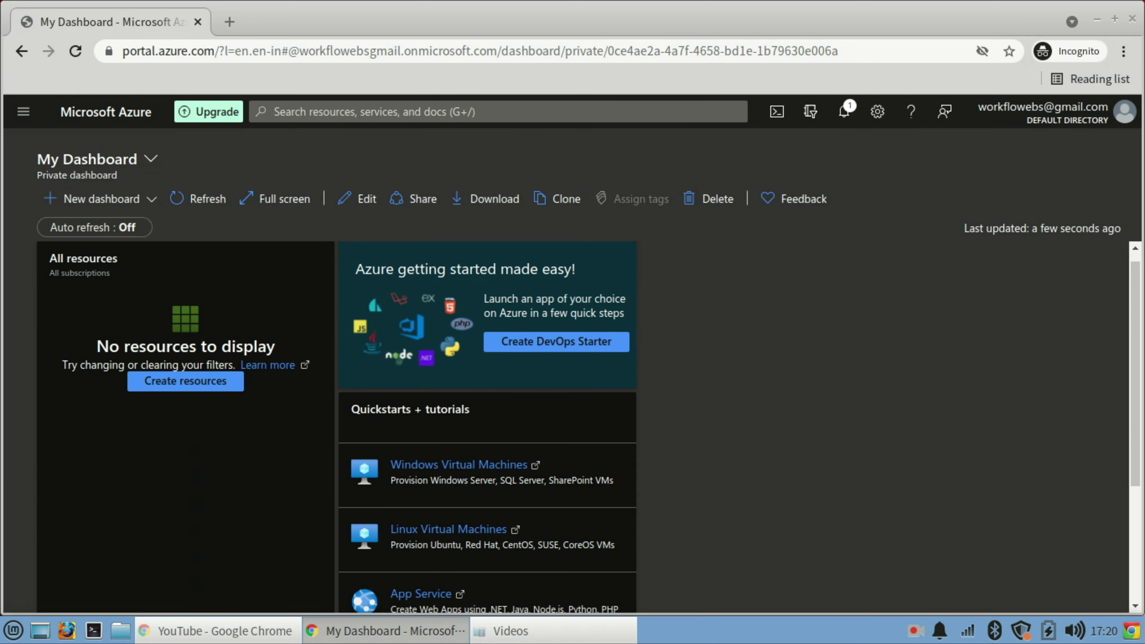
{"action": "scroll", "coordinate": [586, 424], "scroll_direction": "down", "scroll_amount": 5}
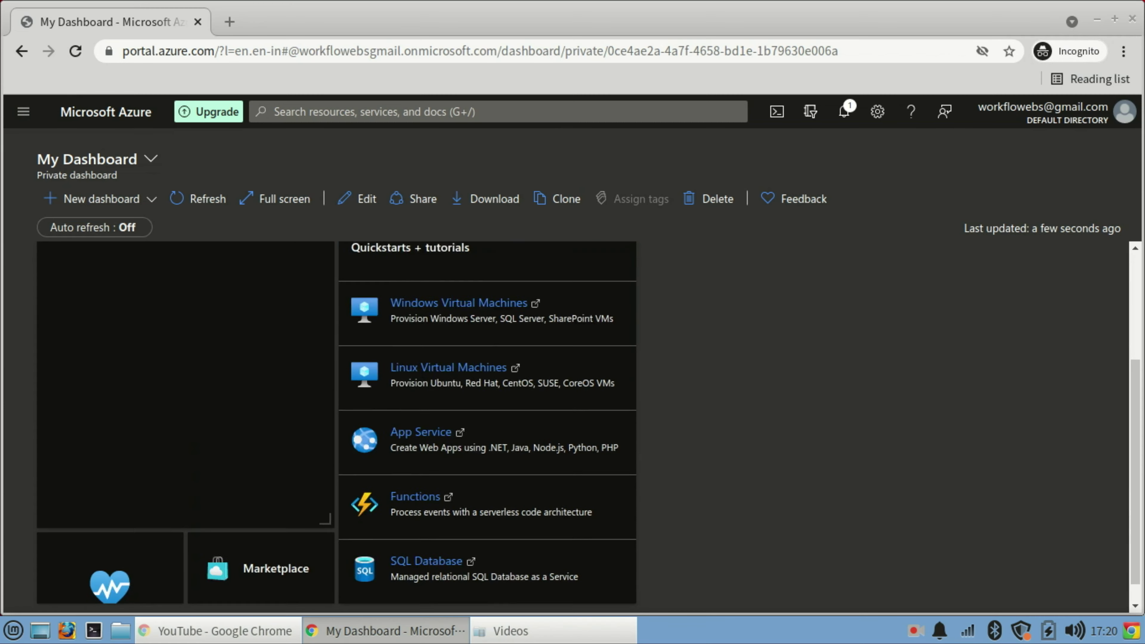
{"action": "scroll", "coordinate": [586, 424], "scroll_direction": "up", "scroll_amount": 6}
{"action": "scroll", "coordinate": [487, 429], "scroll_direction": "down", "scroll_amount": 5}
{"action": "scroll", "coordinate": [487, 429], "scroll_direction": "up", "scroll_amount": 5}
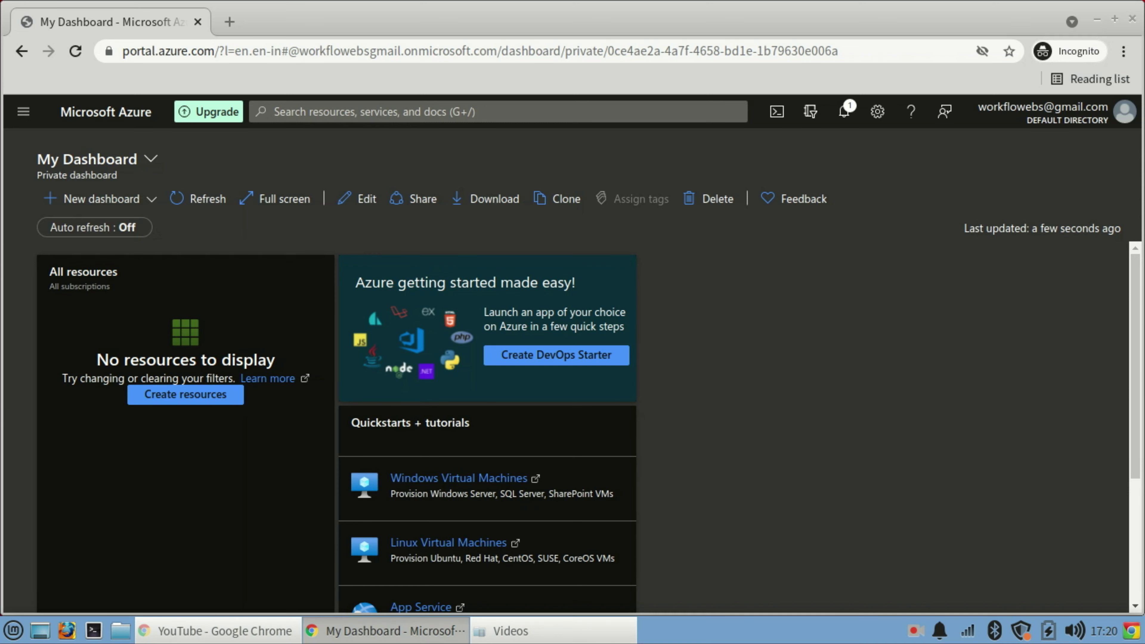
- Return to the Azure home page, look over its services, tools and links, and open Subscriptions
{"action": "left_click", "coordinate": [23, 111]}
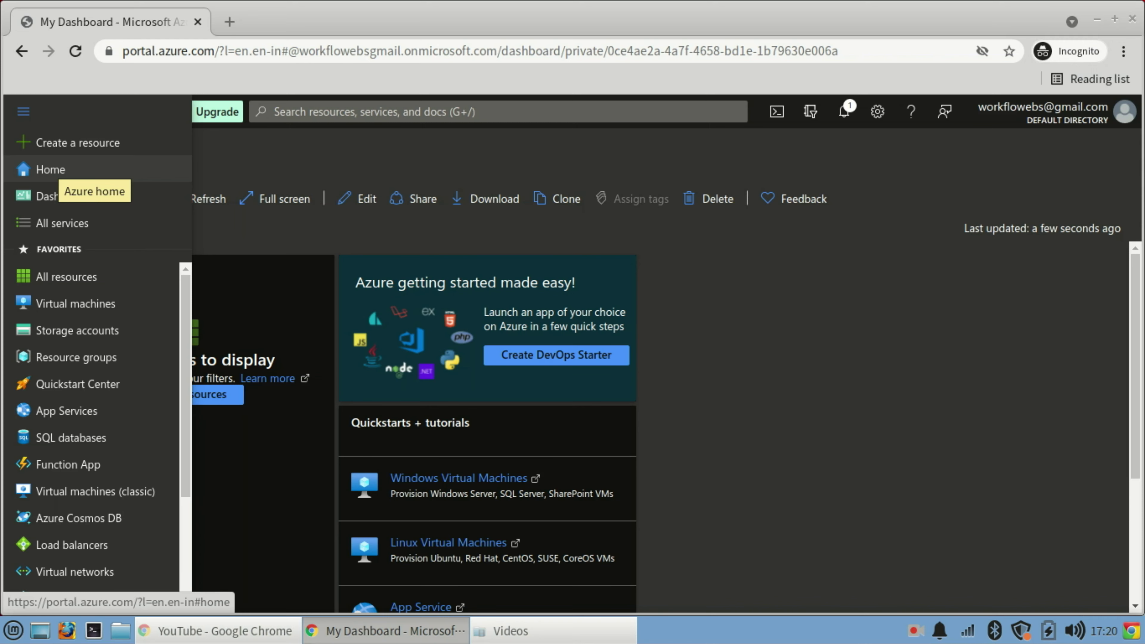
{"action": "left_click", "coordinate": [50, 170]}
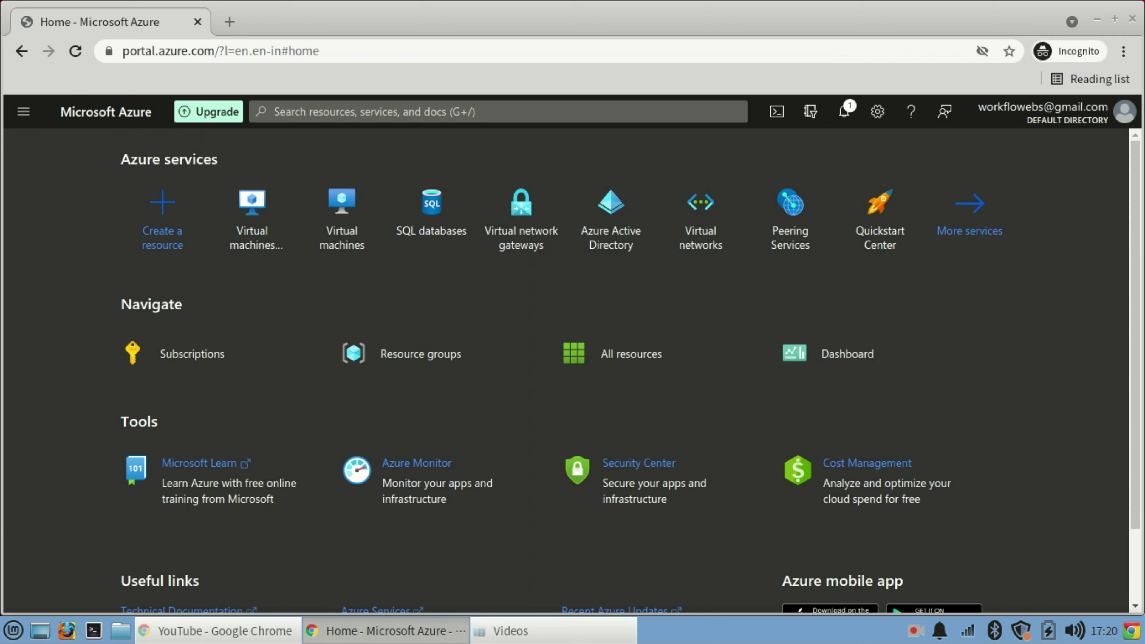
{"action": "scroll", "coordinate": [572, 369], "scroll_direction": "down", "scroll_amount": 2}
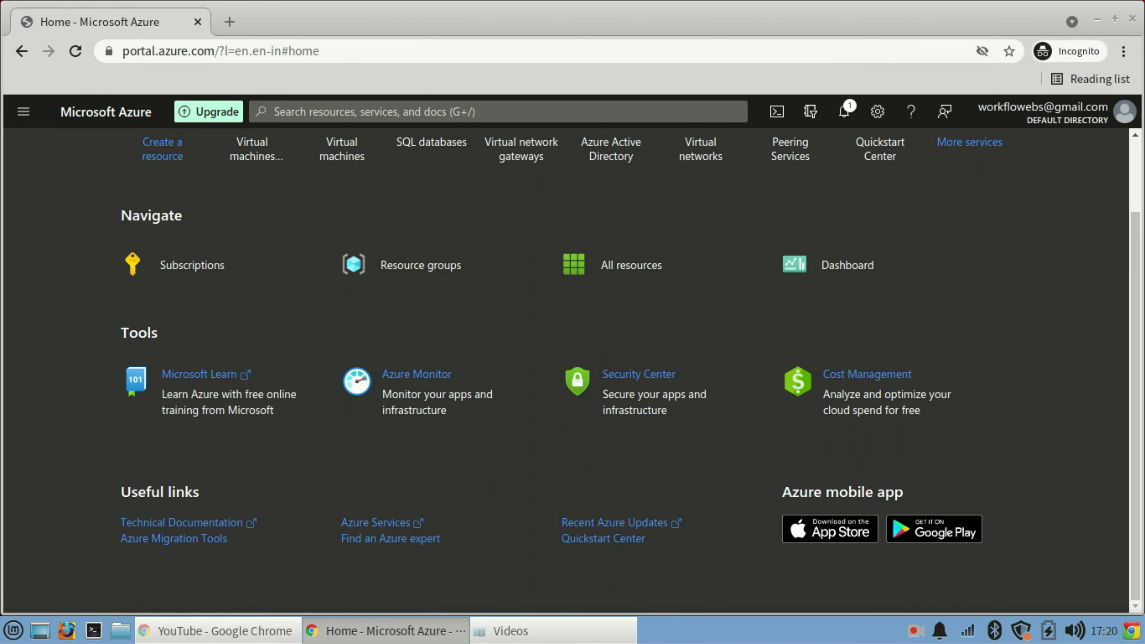
{"action": "scroll", "coordinate": [573, 370], "scroll_direction": "up", "scroll_amount": 2}
{"action": "scroll", "coordinate": [572, 370], "scroll_direction": "down", "scroll_amount": 2}
{"action": "scroll", "coordinate": [573, 370], "scroll_direction": "up", "scroll_amount": 2}
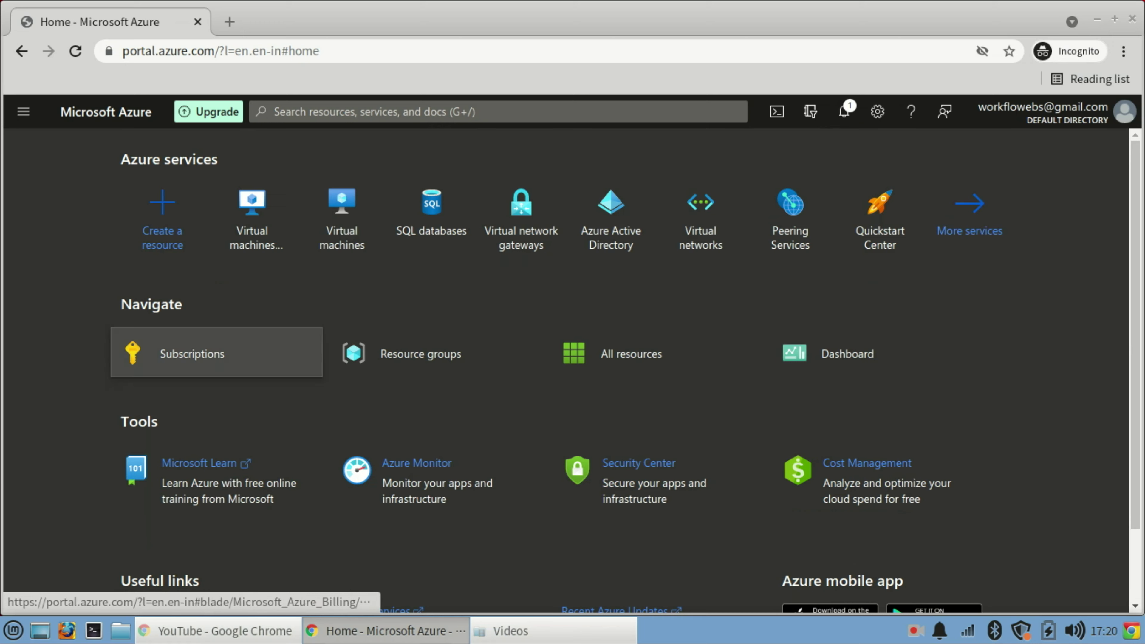
{"action": "left_click", "coordinate": [192, 354]}
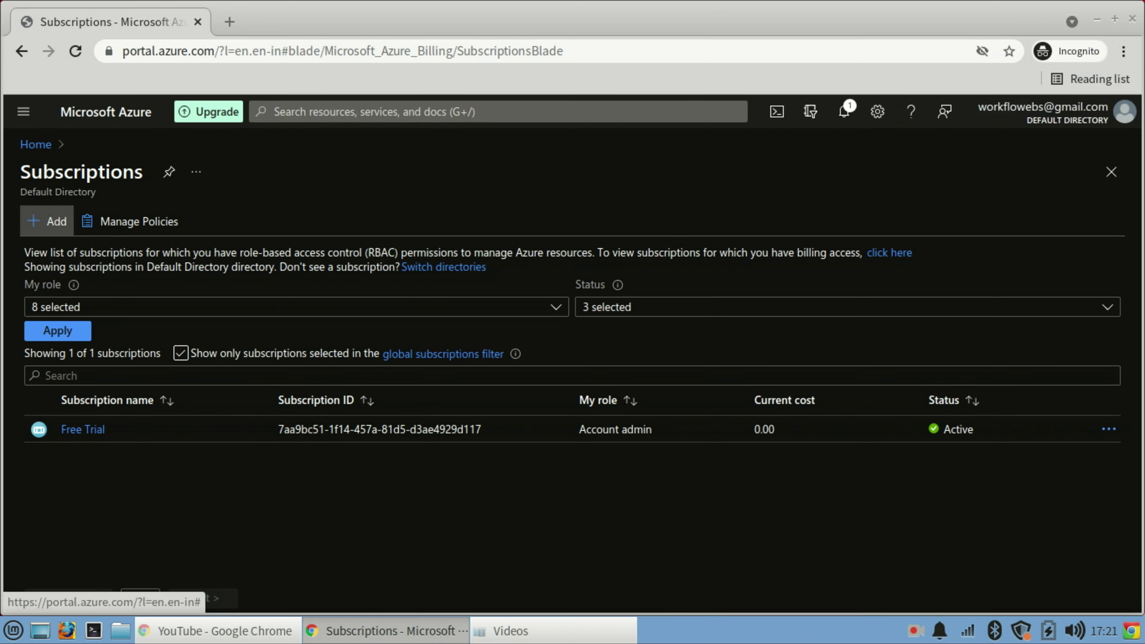
- Start adding a subscription and look through the offers under Most Popular Offers and All other offers
{"action": "left_click", "coordinate": [47, 221]}
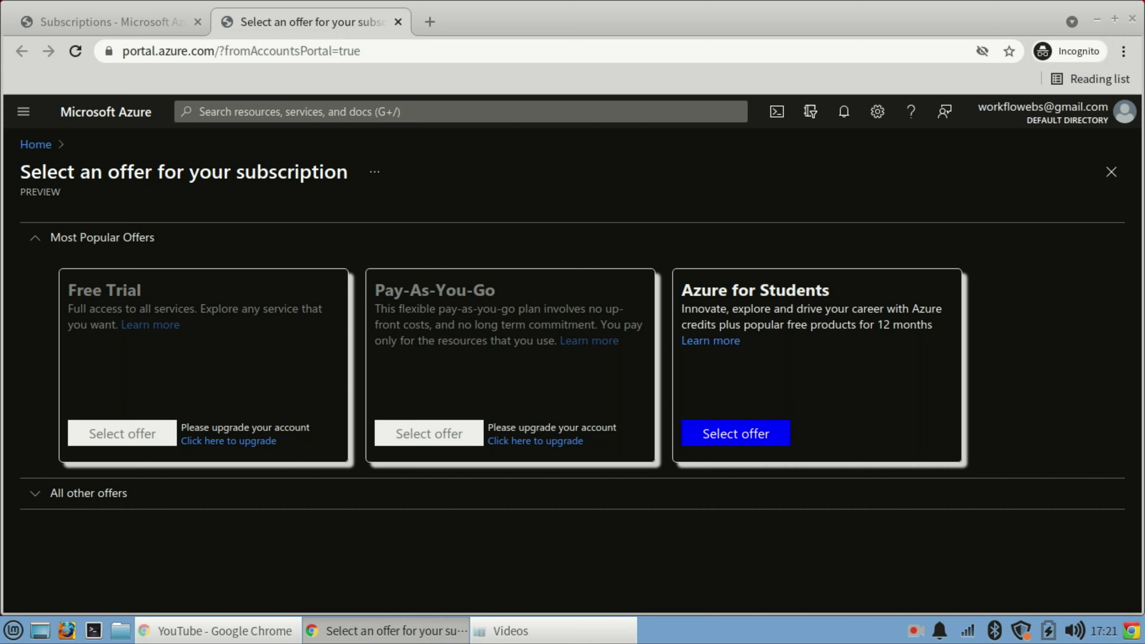
{"action": "left_click", "coordinate": [89, 493]}
{"action": "scroll", "coordinate": [88, 493], "scroll_direction": "down", "scroll_amount": 5}
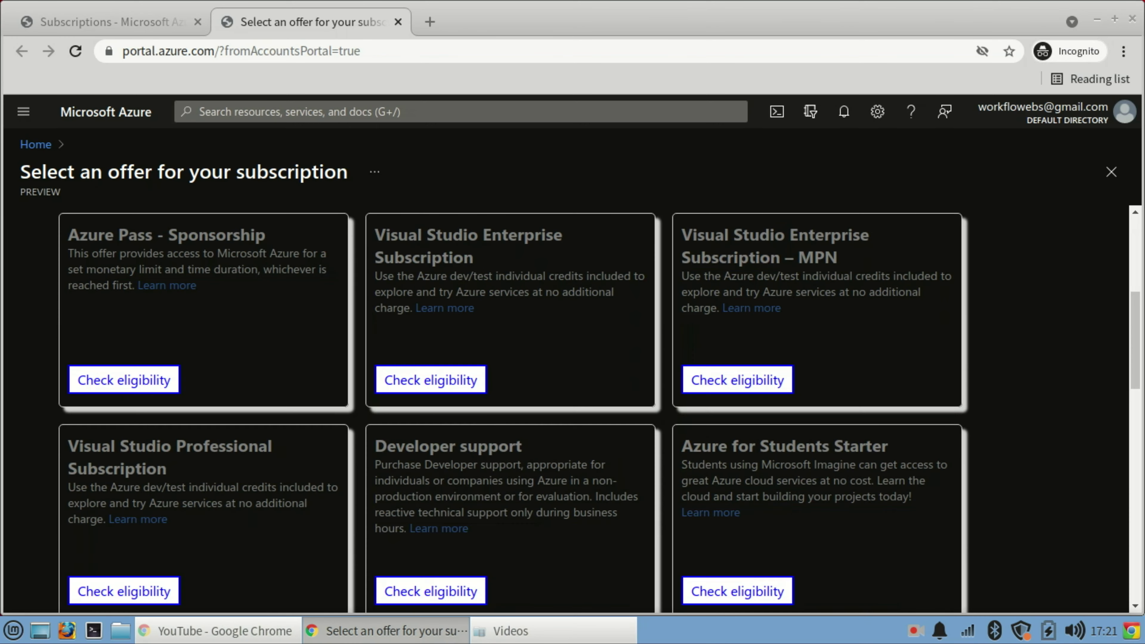
{"action": "scroll", "coordinate": [599, 409], "scroll_direction": "down", "scroll_amount": 10}
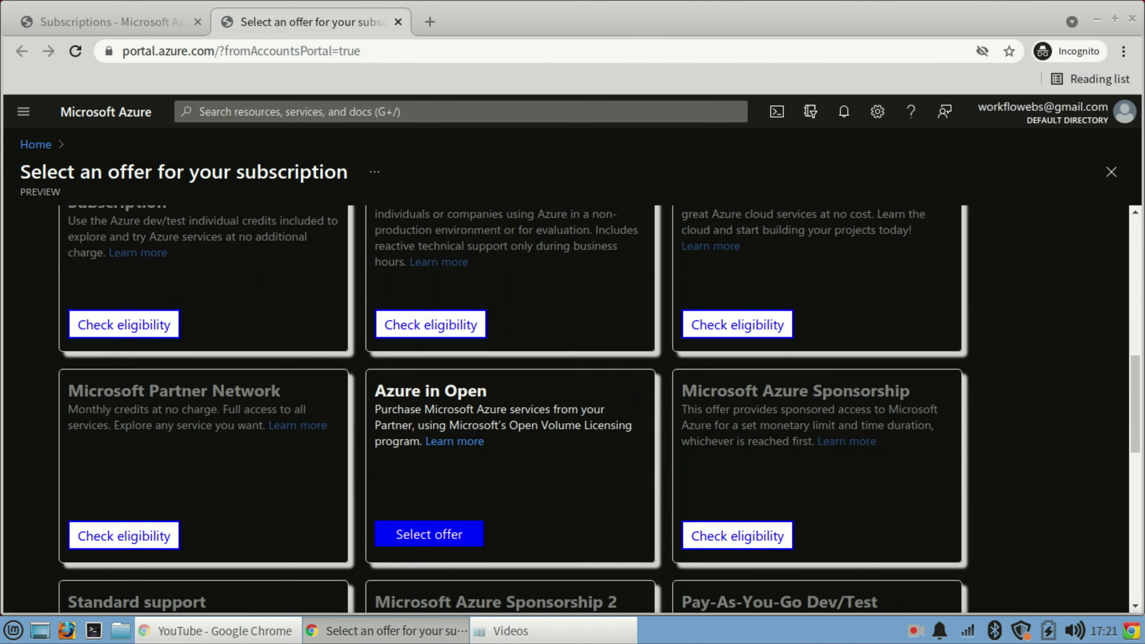
{"action": "scroll", "coordinate": [599, 408], "scroll_direction": "up", "scroll_amount": 6}
{"action": "scroll", "coordinate": [600, 408], "scroll_direction": "up", "scroll_amount": 10}
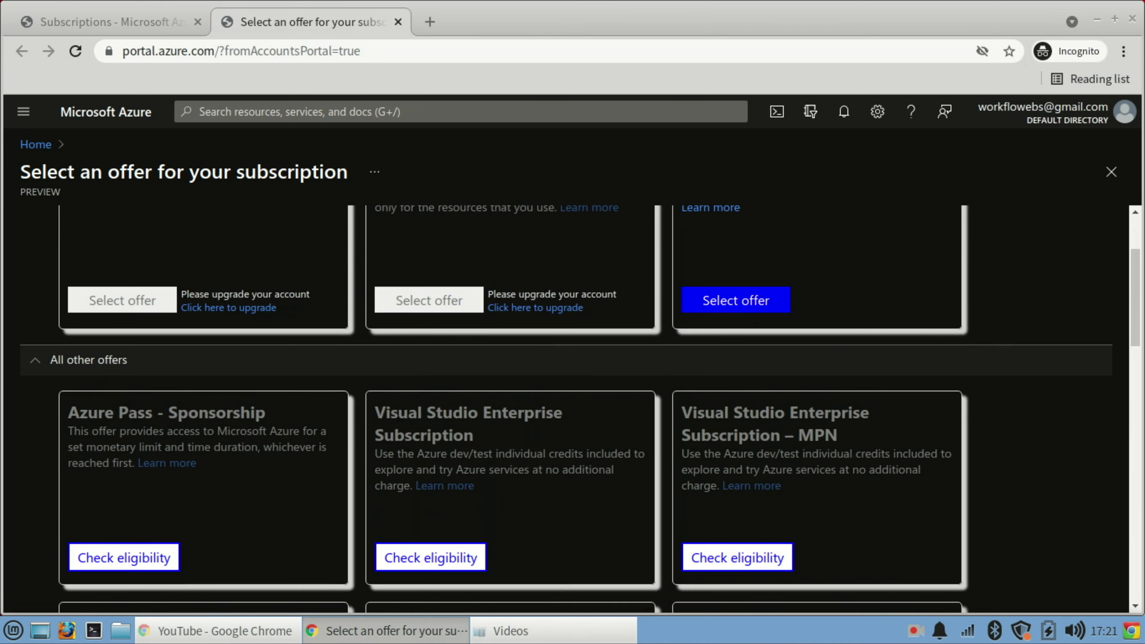
- Leave the subscription offers for the Azure home page, and look through the Cost Management overview, dismissing the automatic scope notice
{"action": "key", "text": "ctrl+Tab"}
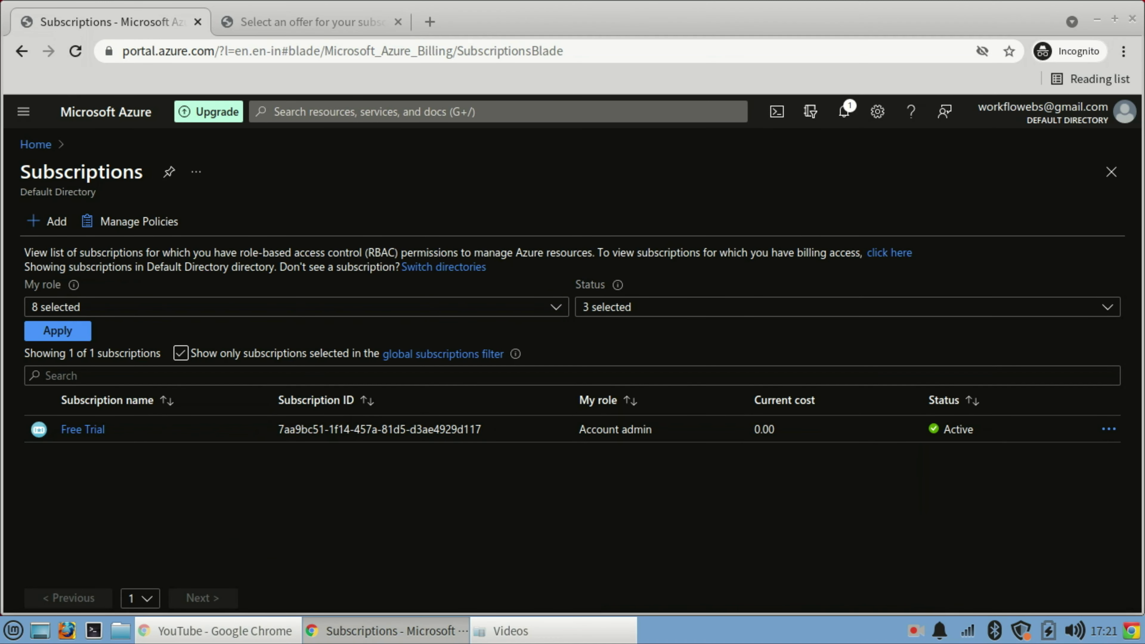
{"action": "left_click", "coordinate": [36, 144]}
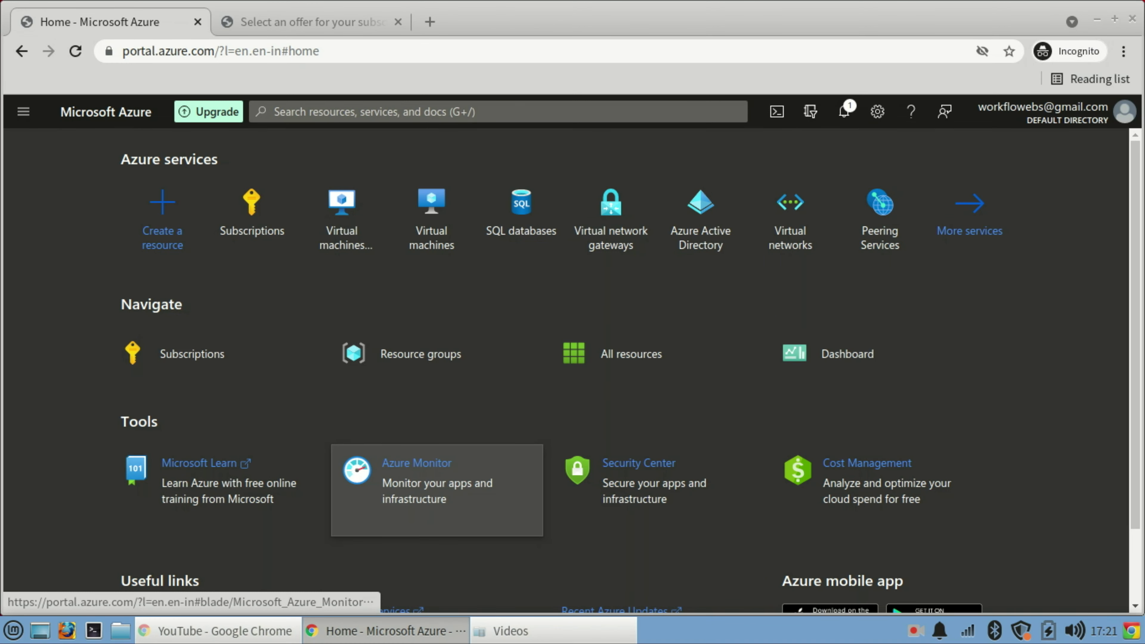
{"action": "left_click", "coordinate": [878, 490]}
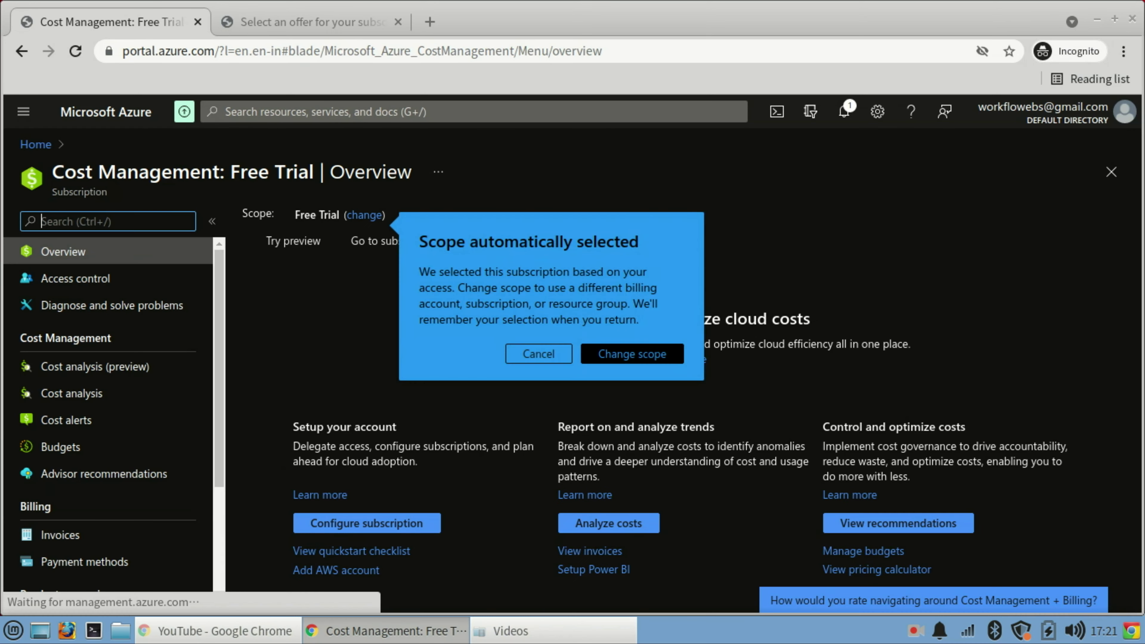
{"action": "key", "text": "Escape"}
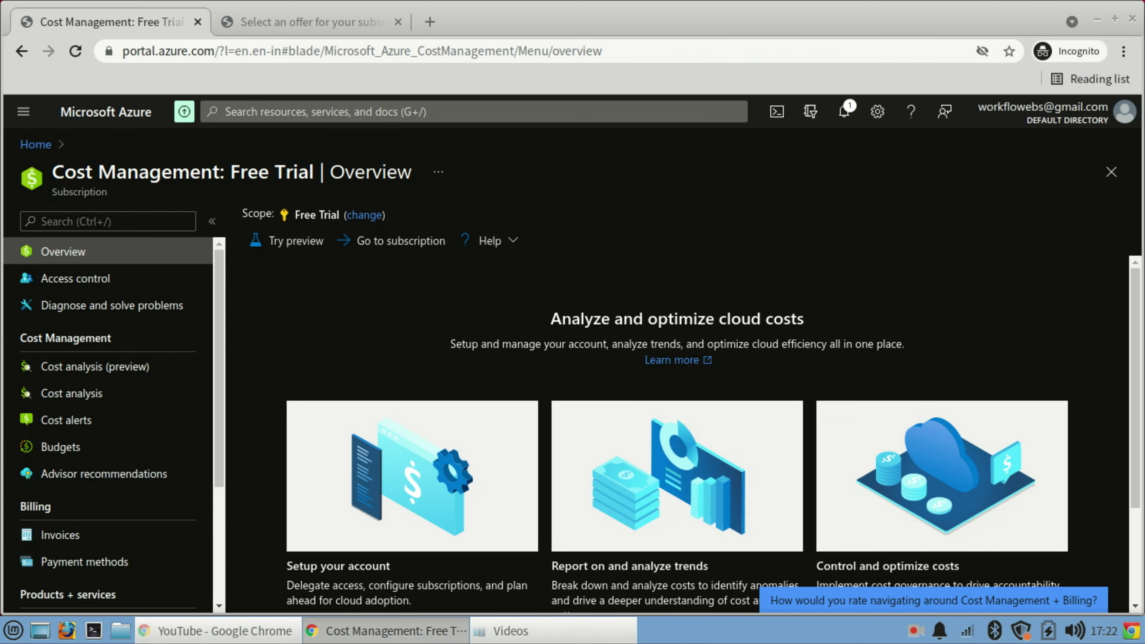
{"action": "scroll", "coordinate": [676, 429], "scroll_direction": "down", "scroll_amount": 2}
{"action": "scroll", "coordinate": [676, 428], "scroll_direction": "down", "scroll_amount": 1}
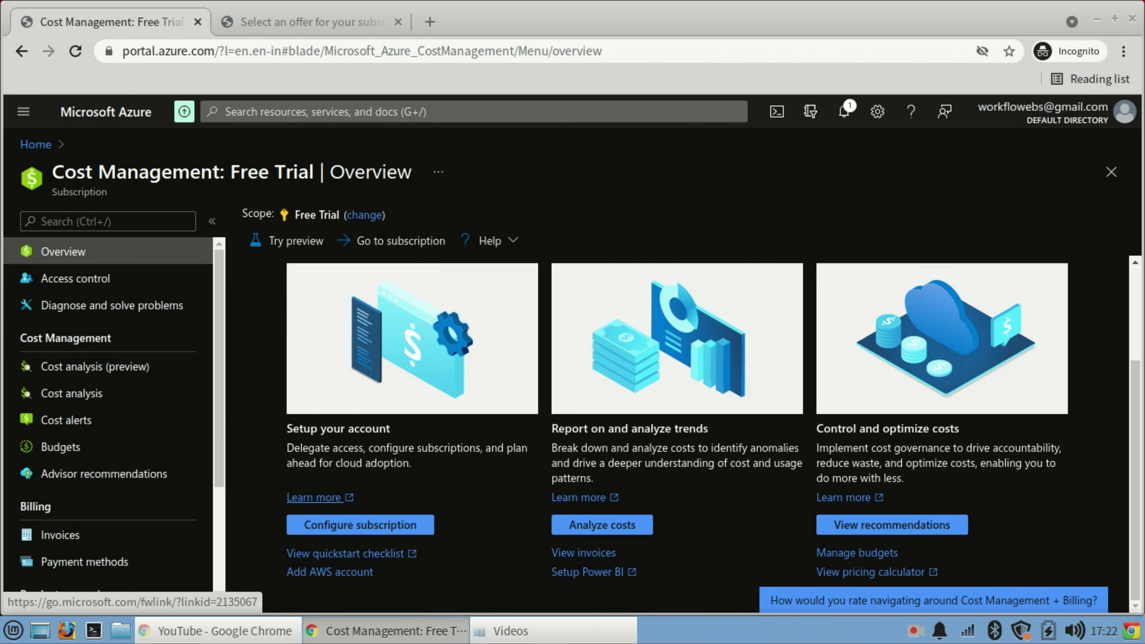
{"action": "scroll", "coordinate": [316, 496], "scroll_direction": "up", "scroll_amount": 3}
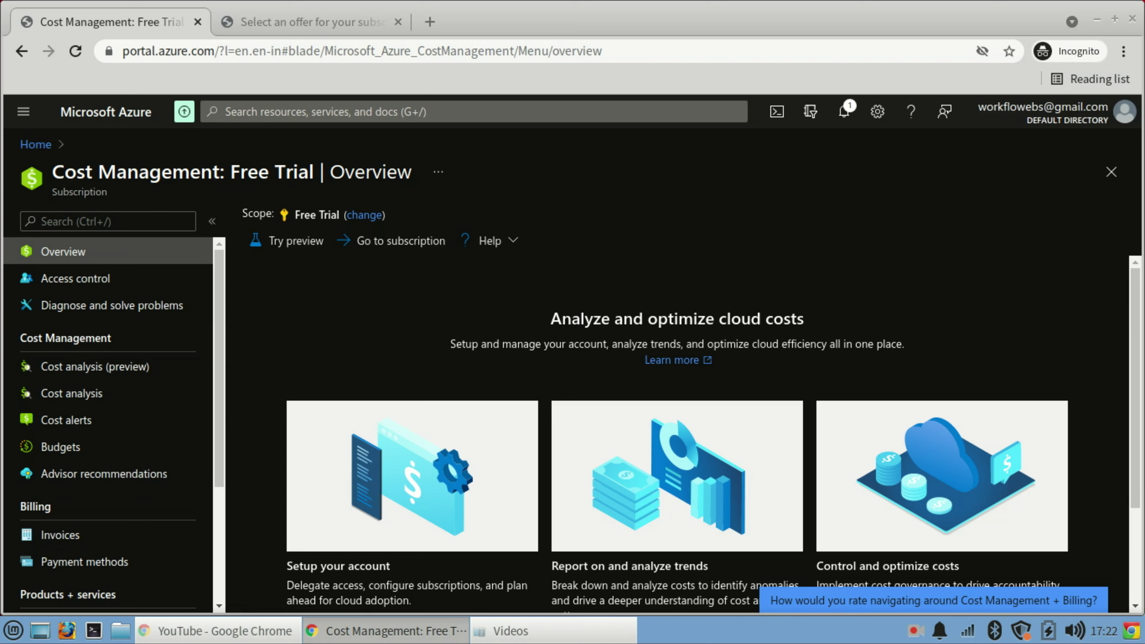
- Return from Cost Management to the Azure home page and look over its services, tools and links
{"action": "left_click", "coordinate": [36, 144]}
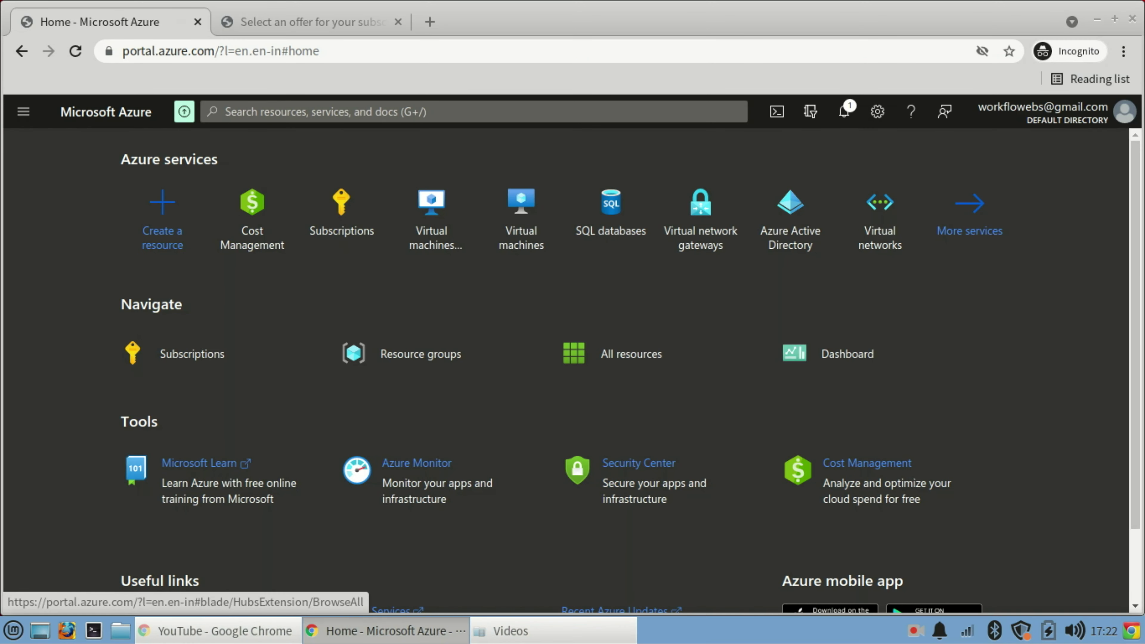
{"action": "scroll", "coordinate": [572, 370], "scroll_direction": "down", "scroll_amount": 2}
{"action": "scroll", "coordinate": [572, 370], "scroll_direction": "up", "scroll_amount": 2}
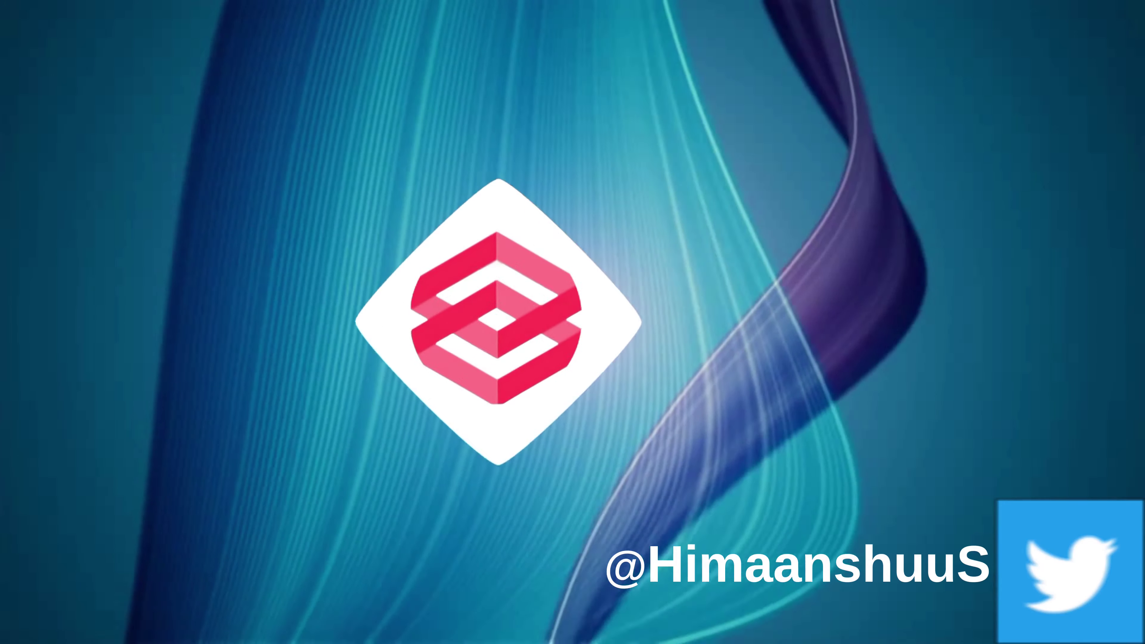